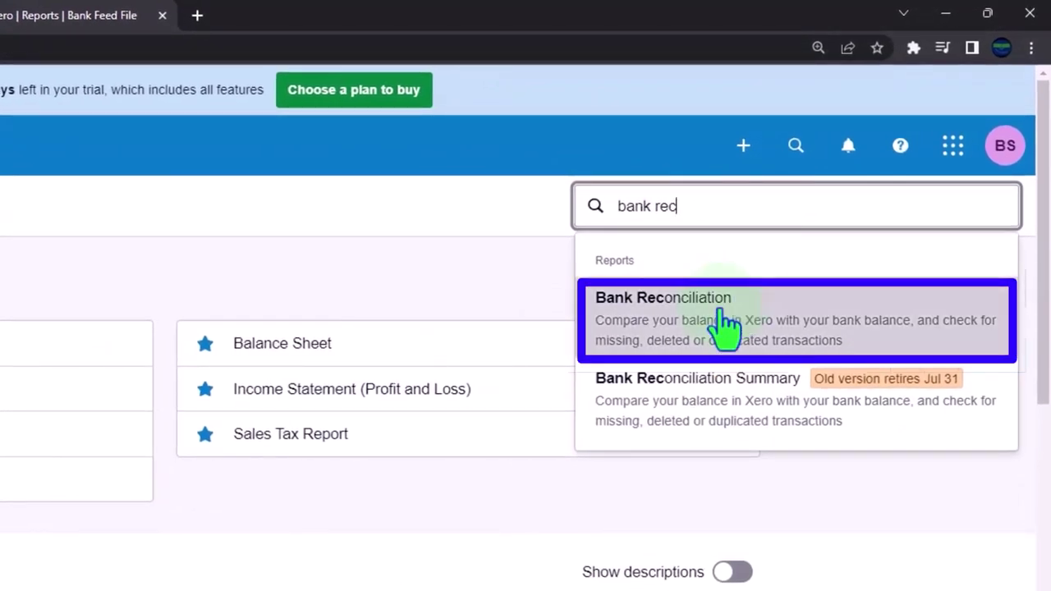
# Step: Open the Bank Reconciliation report and check the statement period and balances in the August bank statement PDF
pyautogui.click(725, 325)
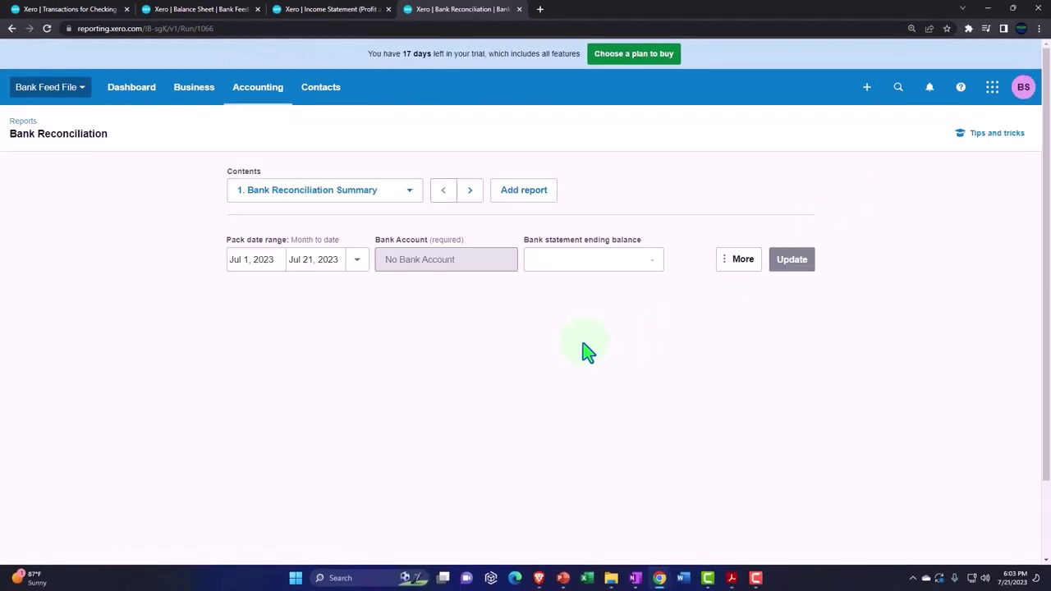
pyautogui.click(731, 579)
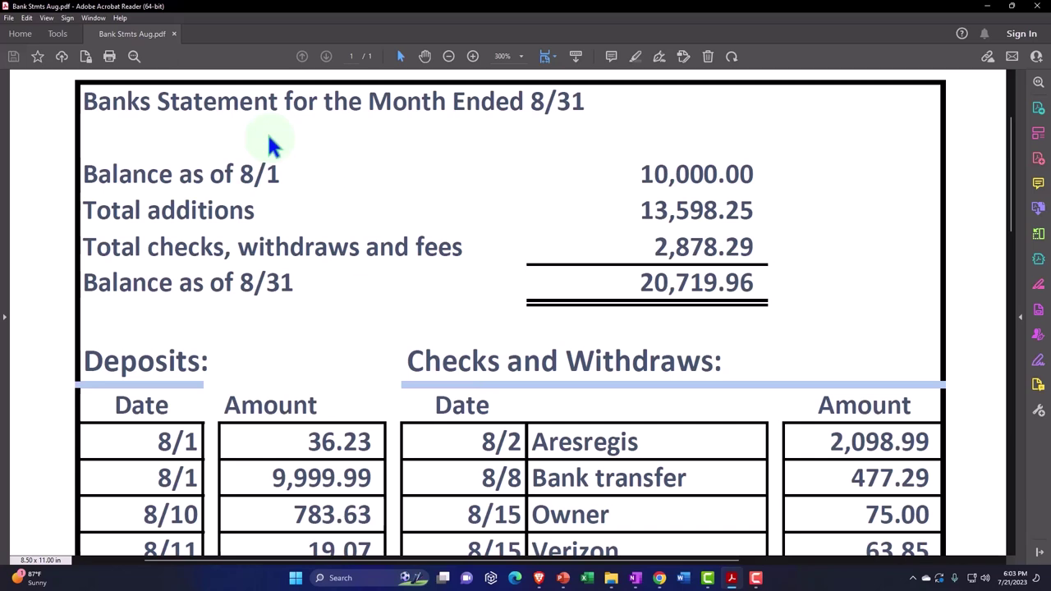
pyautogui.moveTo(91, 136); pyautogui.dragTo(571, 161)
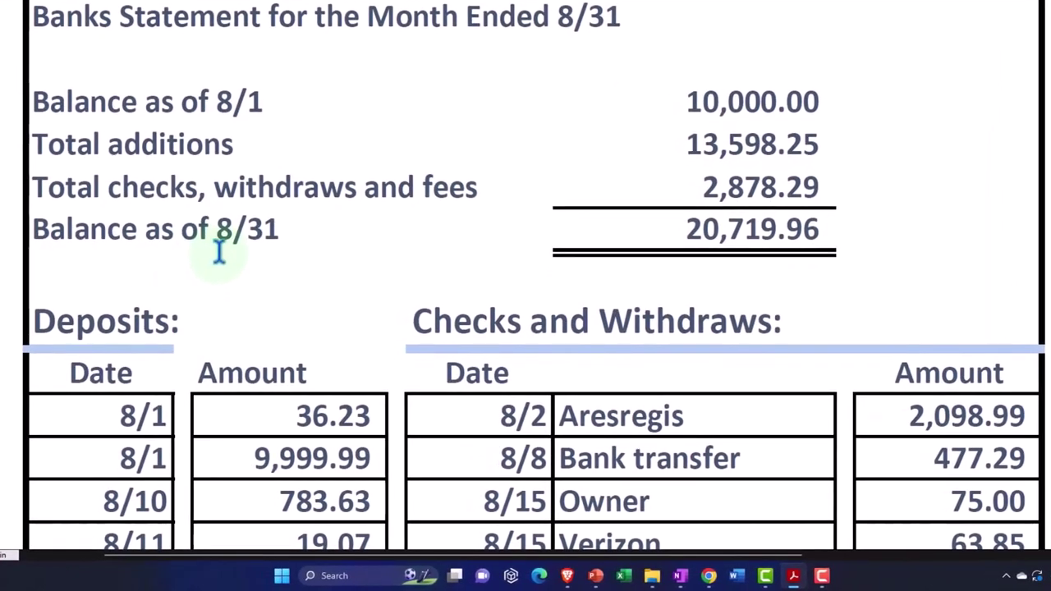
pyautogui.click(794, 580)
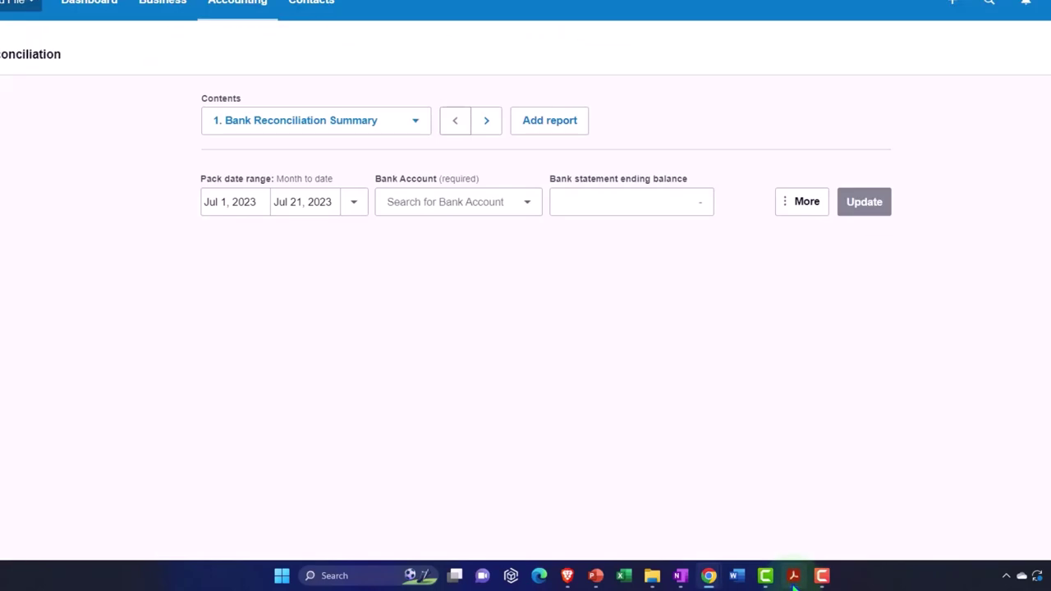
# Step: Set the start of the report's date range to Aug 1, 2022
pyautogui.click(260, 202)
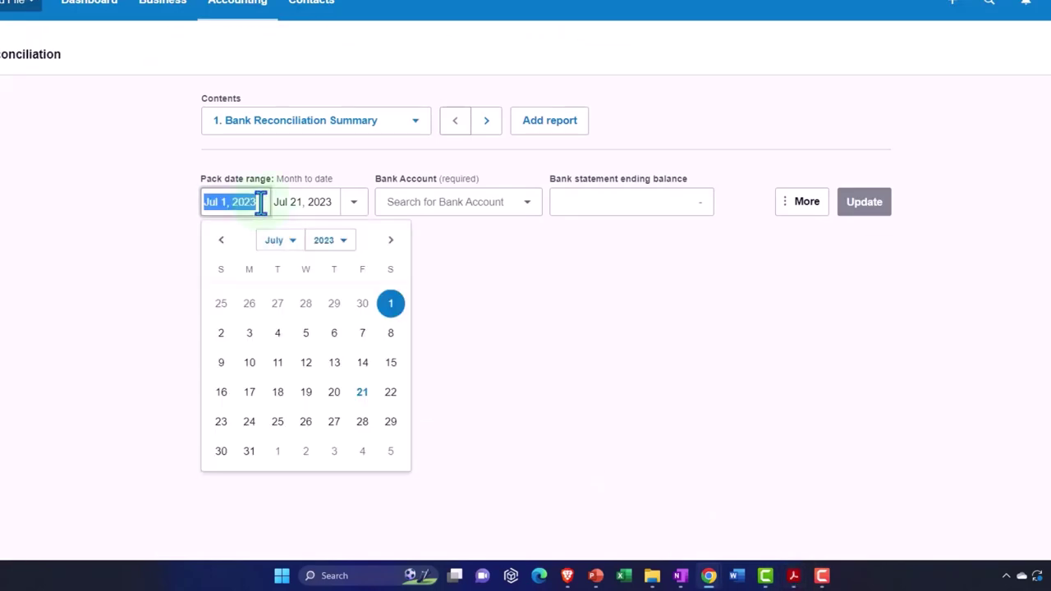
pyautogui.click(293, 247)
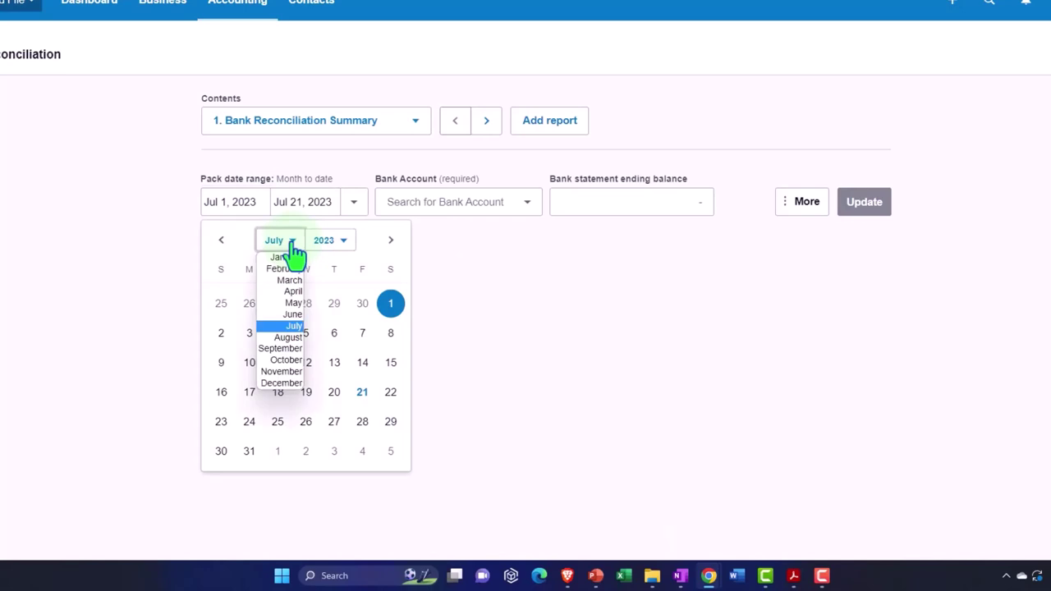
pyautogui.click(288, 337)
pyautogui.click(333, 244)
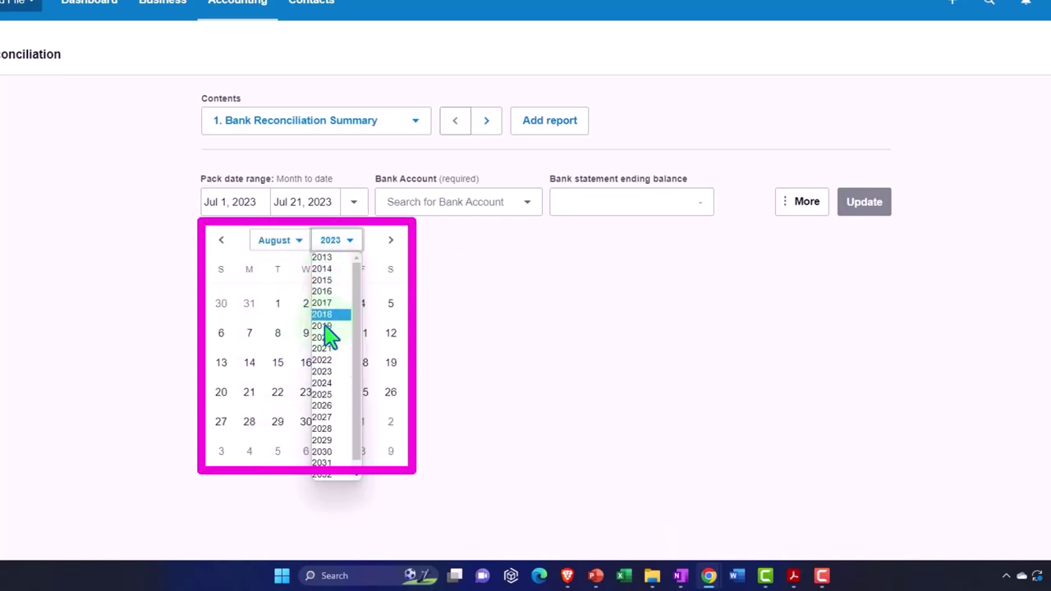
pyautogui.click(325, 360)
pyautogui.click(261, 312)
# Step: Set the end of the report's date range to Aug 31, 2022
pyautogui.click(320, 201)
pyautogui.click(353, 241)
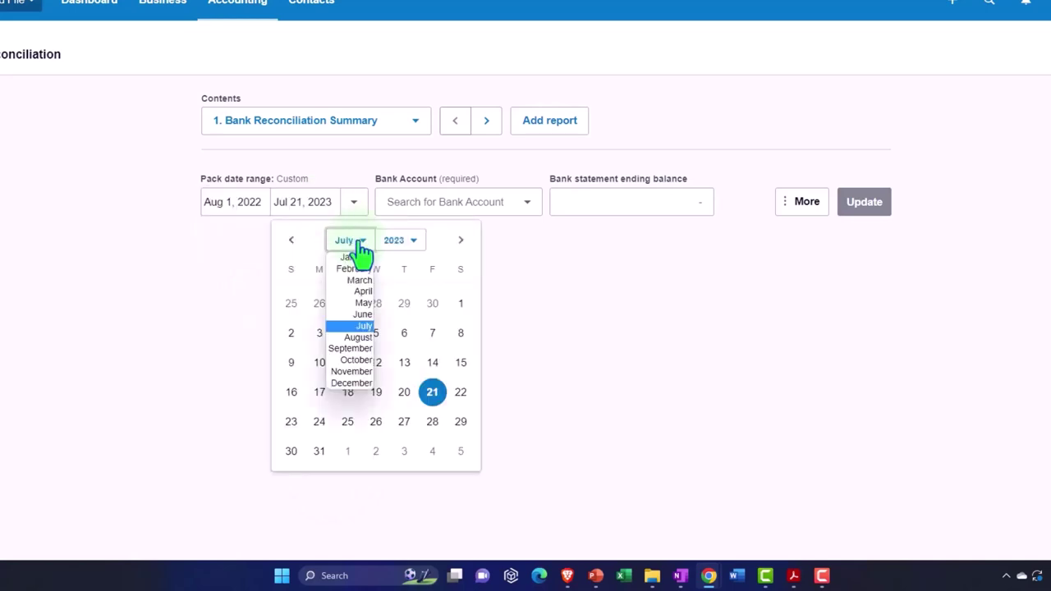
pyautogui.click(355, 339)
pyautogui.click(404, 247)
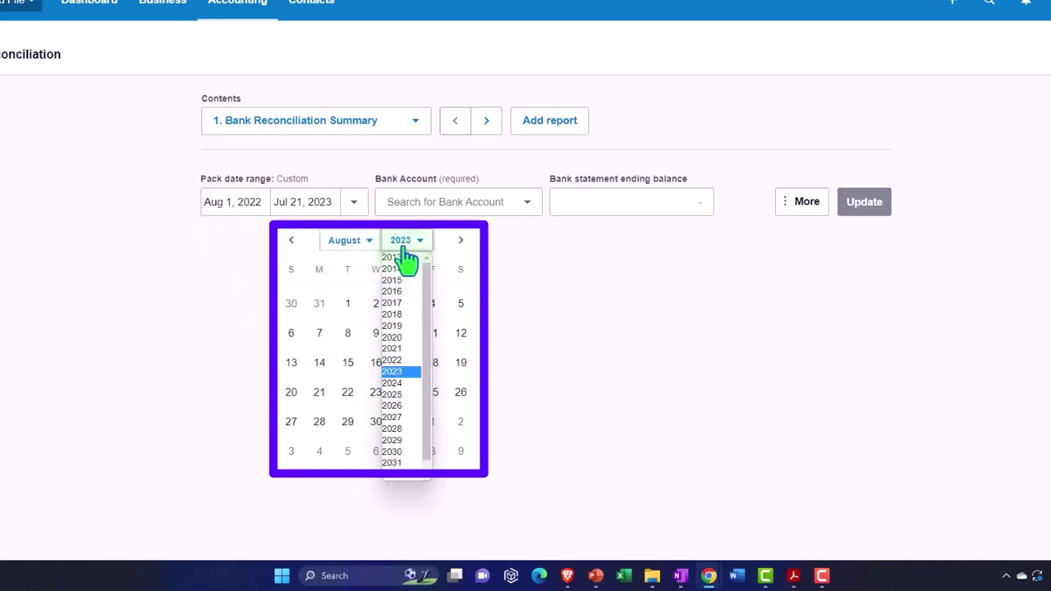
pyautogui.click(406, 368)
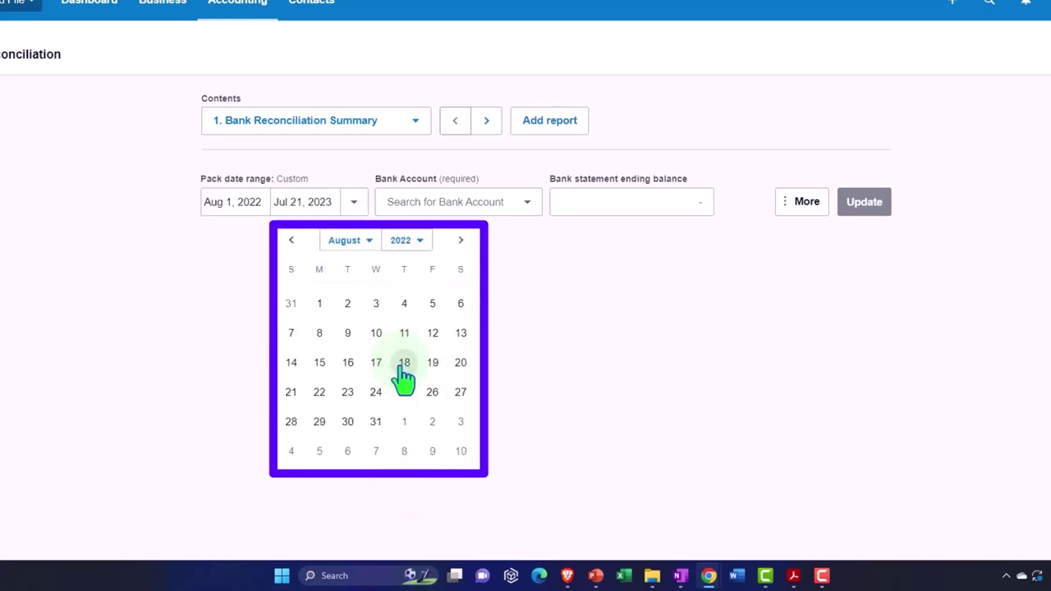
pyautogui.click(375, 422)
# Step: Choose 1100 - Checking Account and enter 20719.96 as the bank statement ending balance, checking it against the statement PDF
pyautogui.click(507, 206)
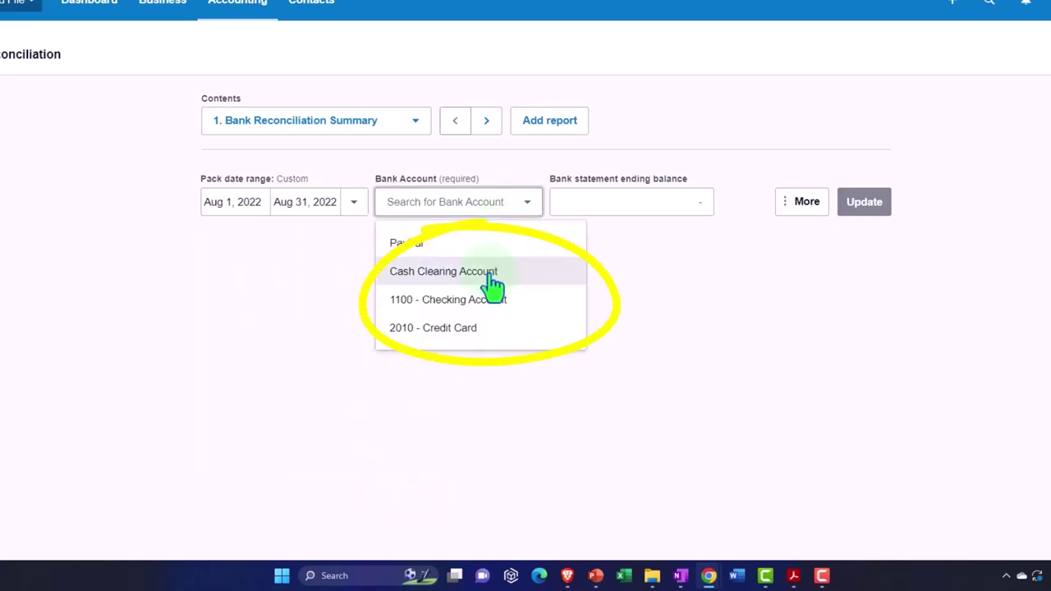
pyautogui.click(487, 304)
pyautogui.click(582, 206)
pyautogui.click(793, 576)
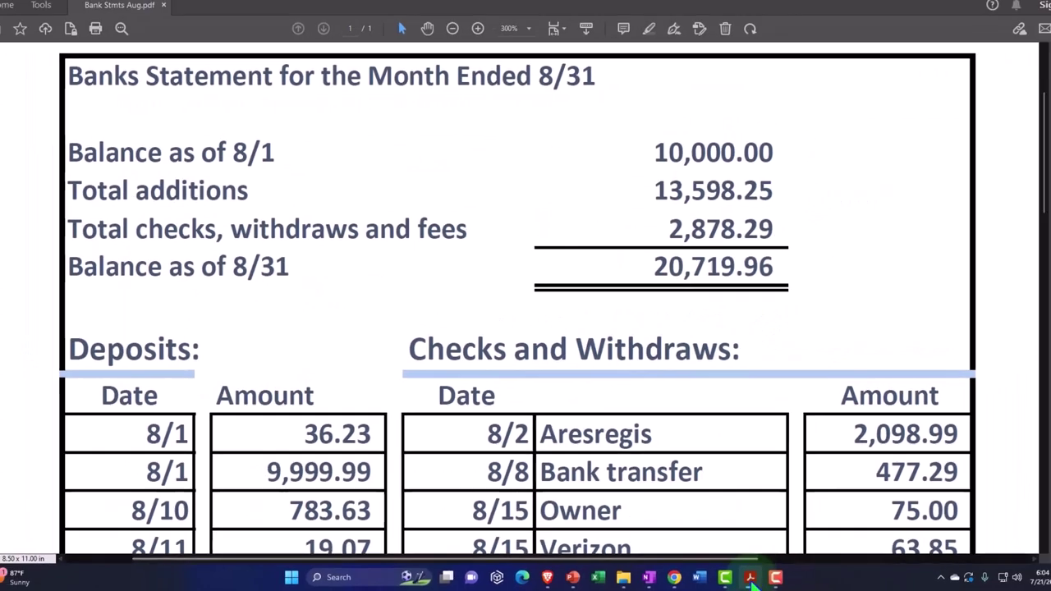
pyautogui.click(750, 579)
pyautogui.click(605, 260)
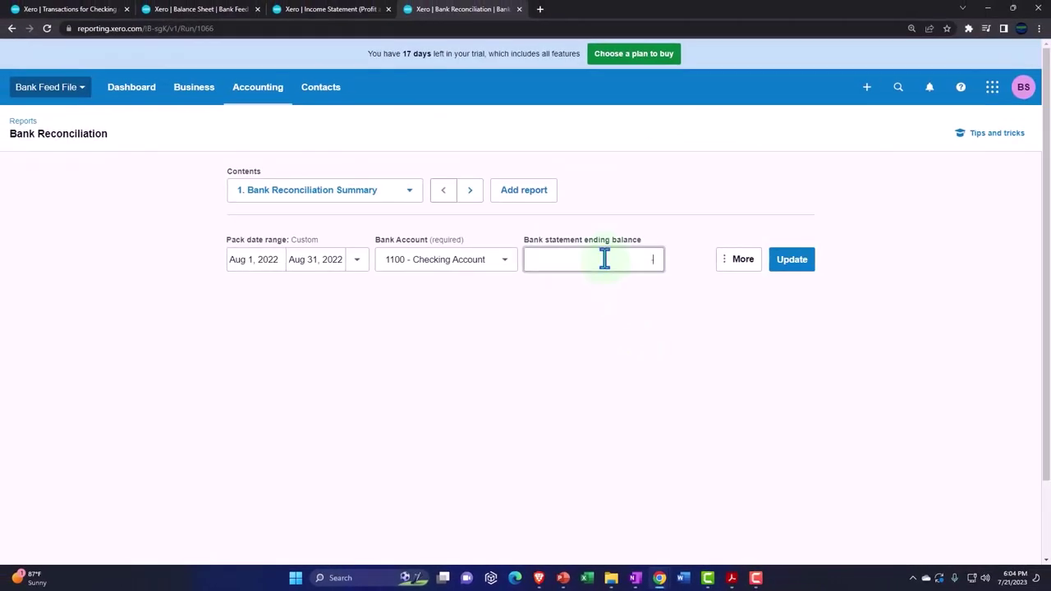
pyautogui.write('20719.68')
pyautogui.press('Tab')
pyautogui.click(731, 578)
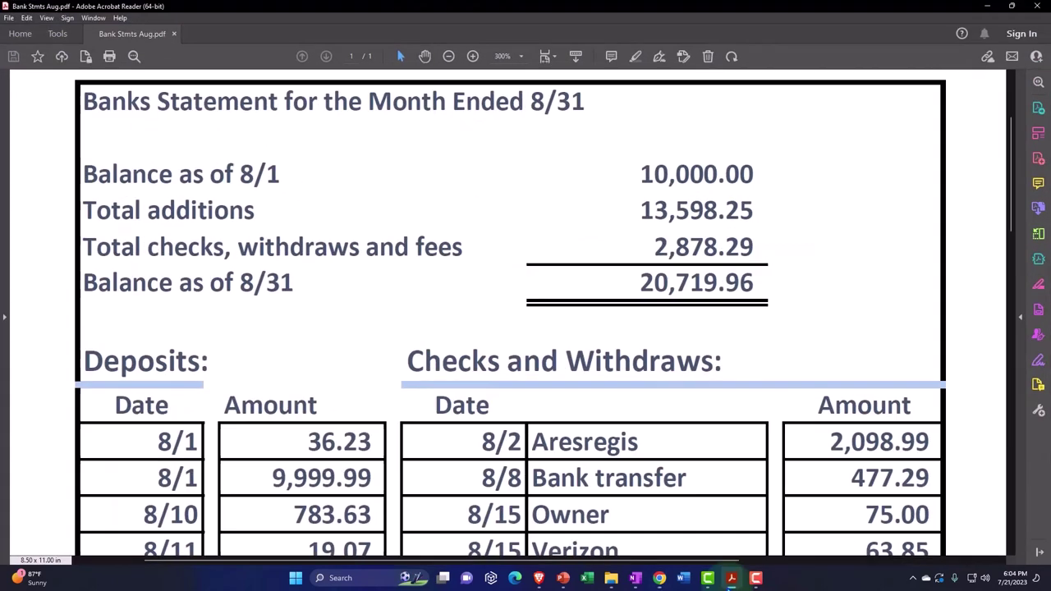
pyautogui.click(731, 578)
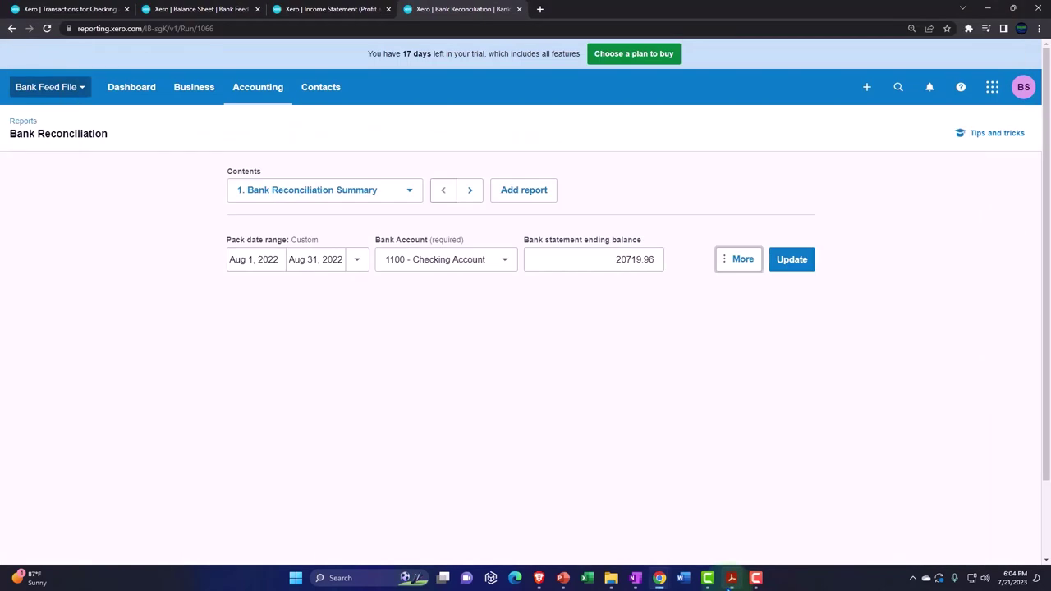
# Step: Update the bank reconciliation report, enlarge the page to 150%, and compare its Totals Summary with the balance sheet's checking account
pyautogui.click(793, 261)
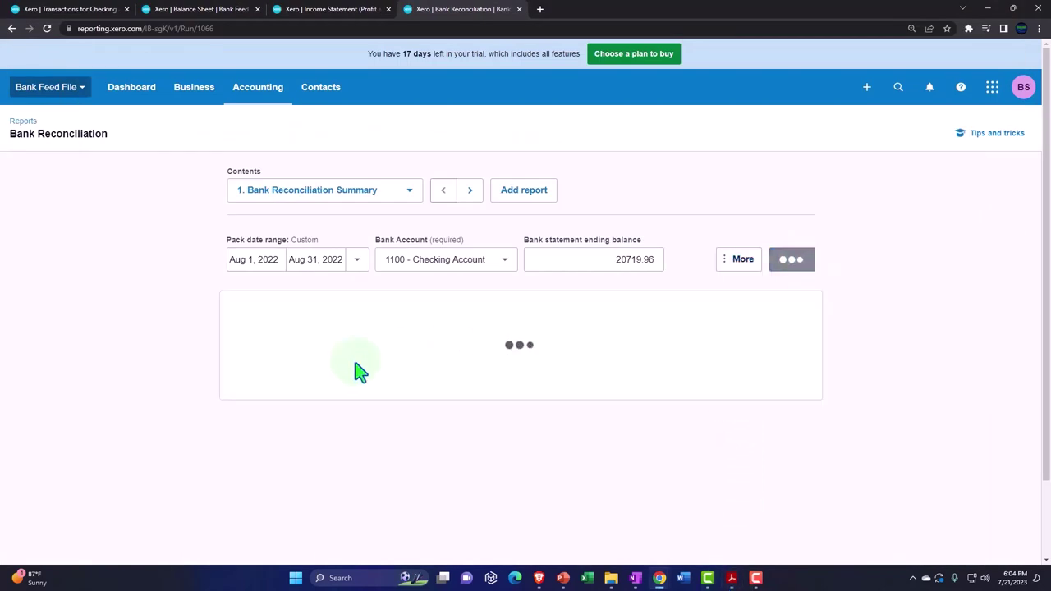
pyautogui.hotkey('ctrl', '+')
pyautogui.hotkey('ctrl', '+')
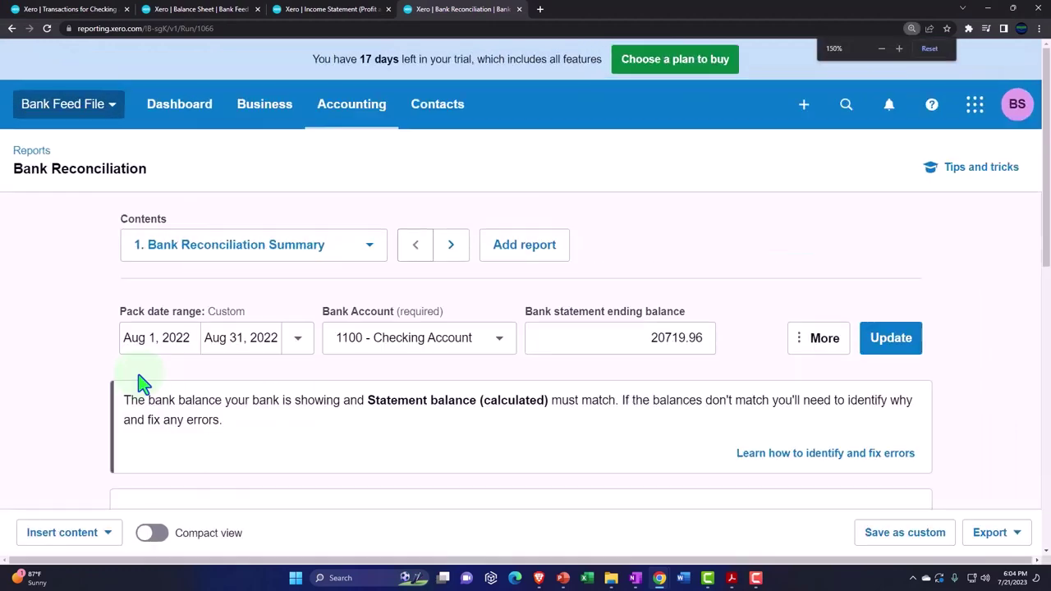
pyautogui.scroll(-3, 123, 378)
pyautogui.scroll(-3, 123, 378)
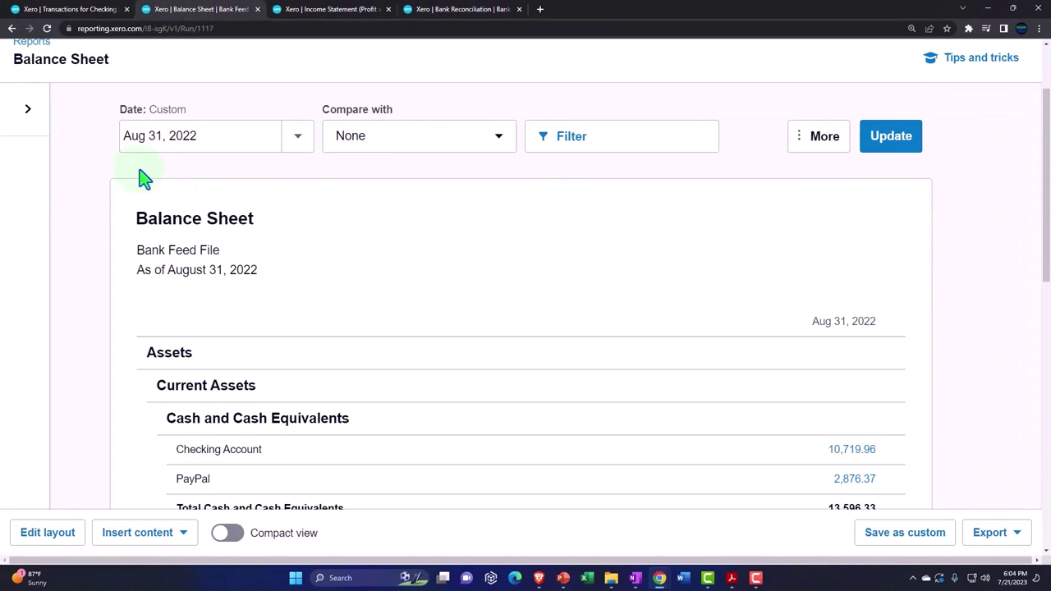
pyautogui.scroll(-2, 809, 411)
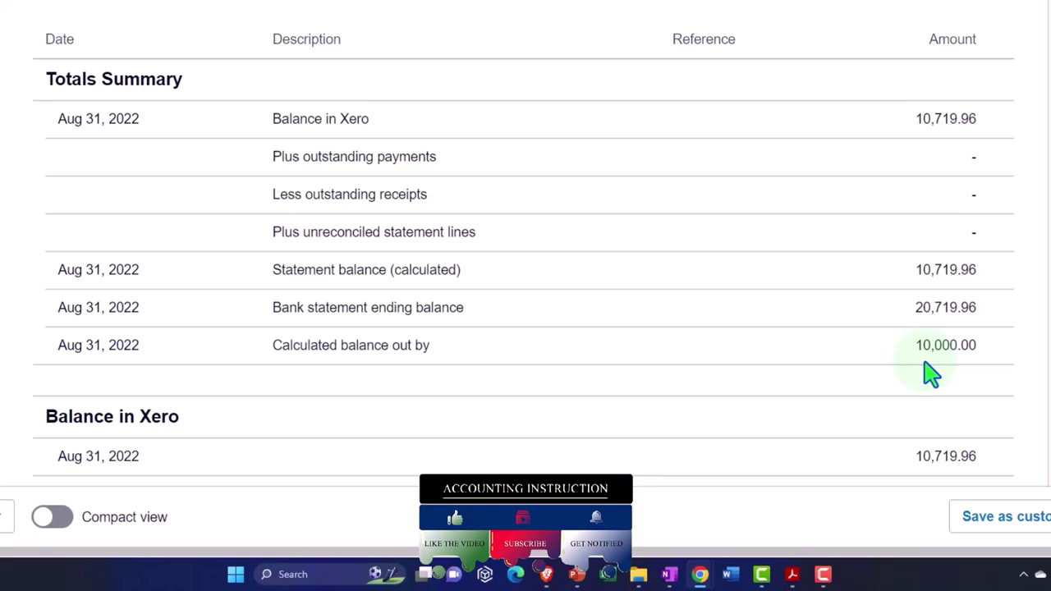
# Step: Switch to the bank statement PDF in Acrobat Reader and examine its beginning and ending balances, deposits, and checks and withdrawals
pyautogui.click(793, 574)
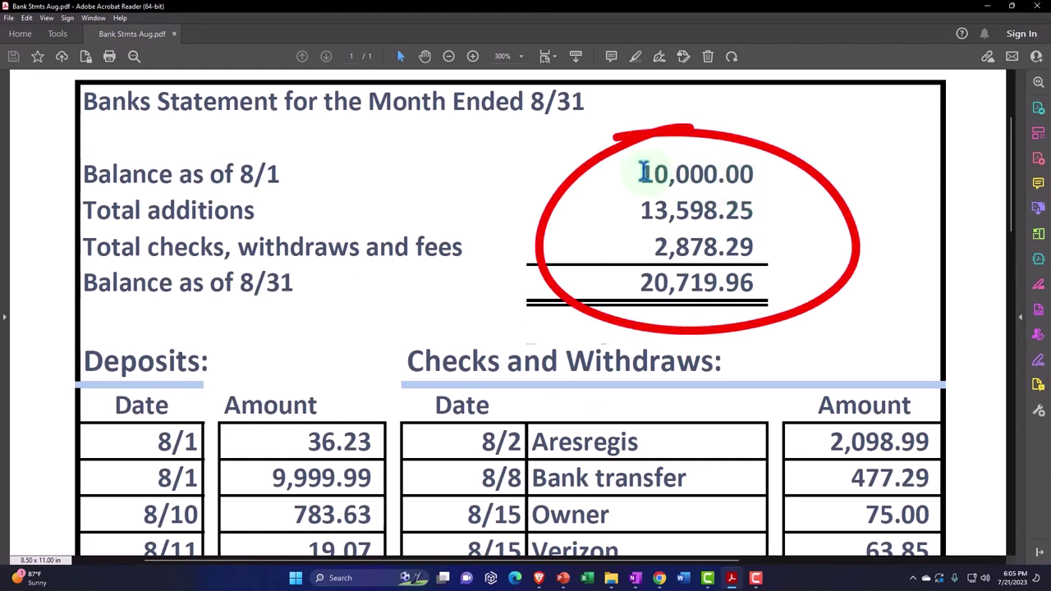
pyautogui.moveTo(642, 173); pyautogui.dragTo(749, 156)
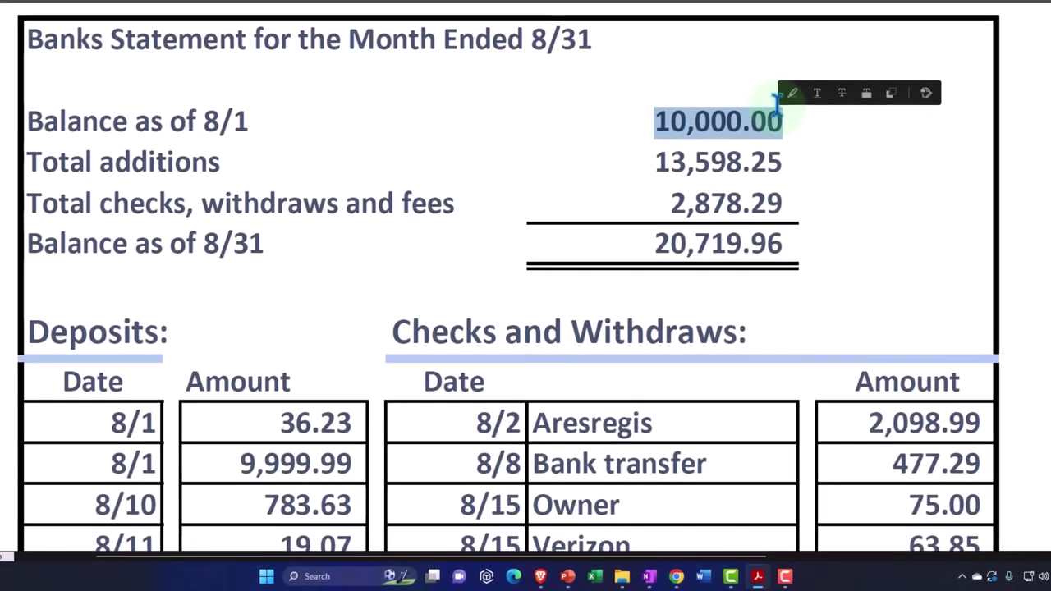
pyautogui.moveTo(657, 242); pyautogui.dragTo(821, 236)
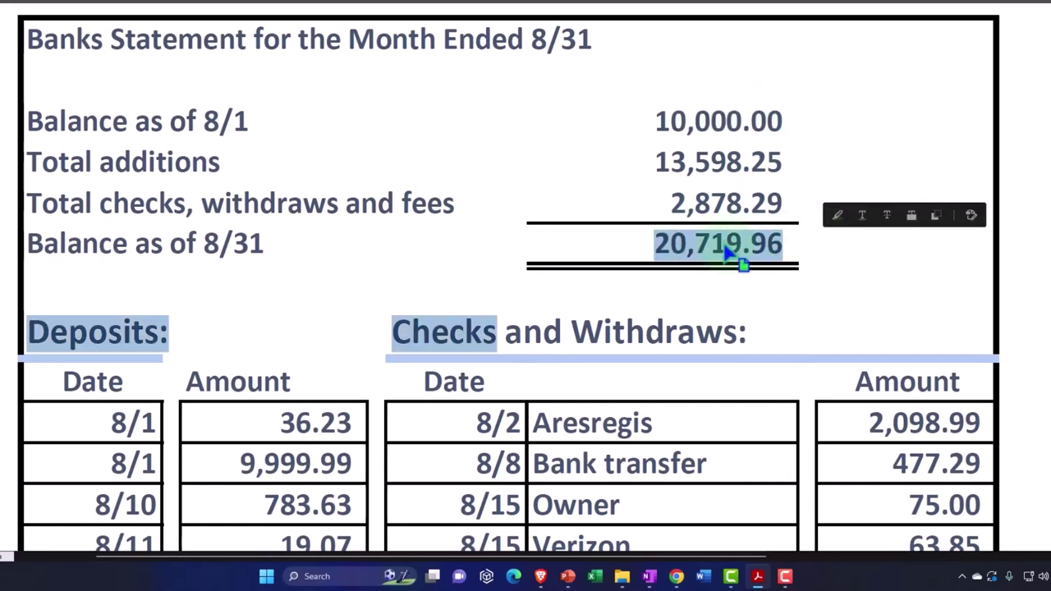
pyautogui.scroll(-5, 676, 321)
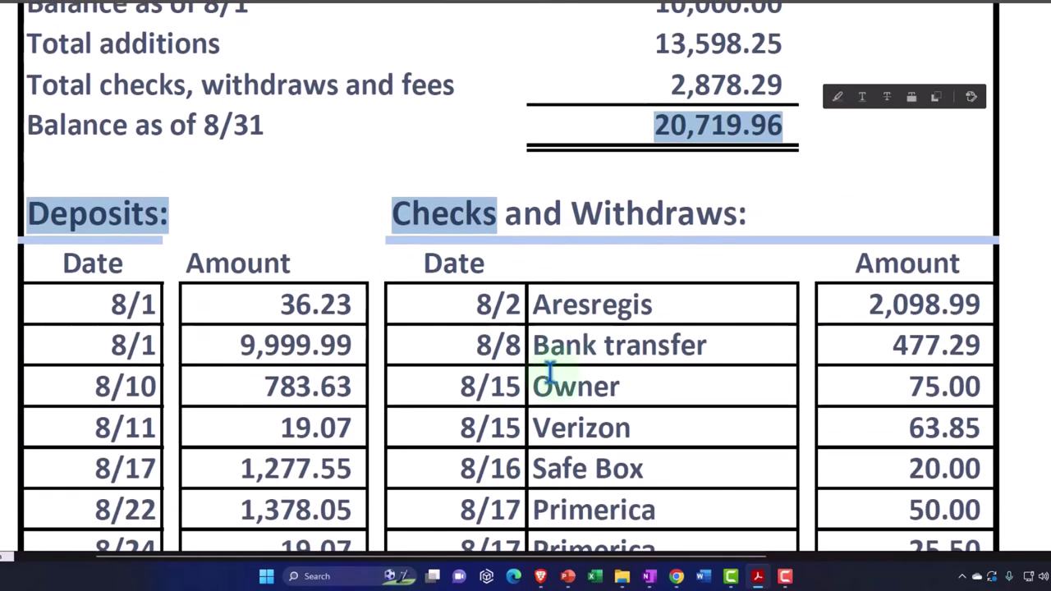
pyautogui.scroll(-2, 519, 331)
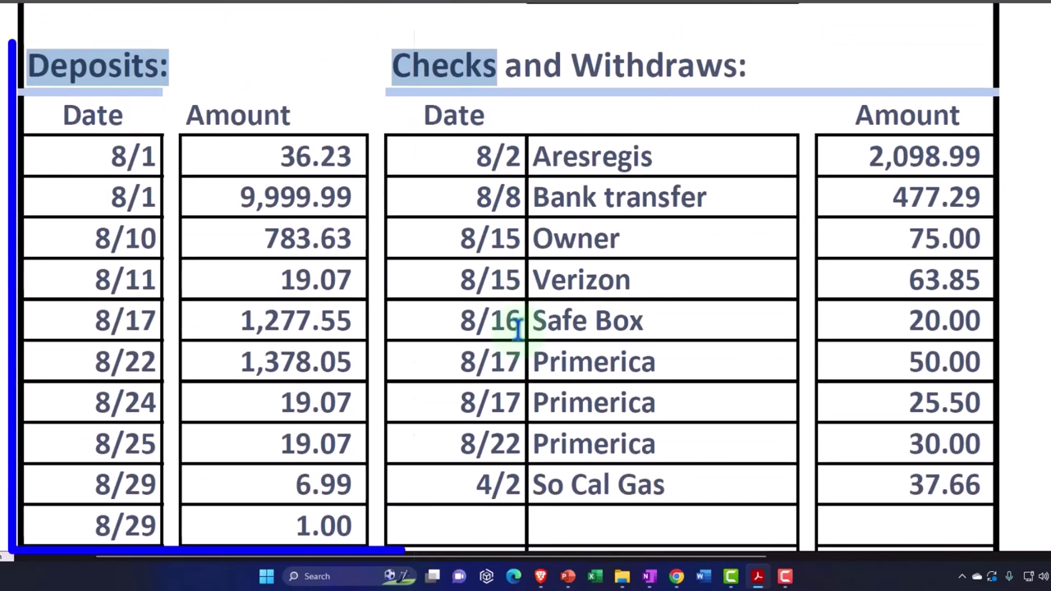
pyautogui.scroll(4, 519, 329)
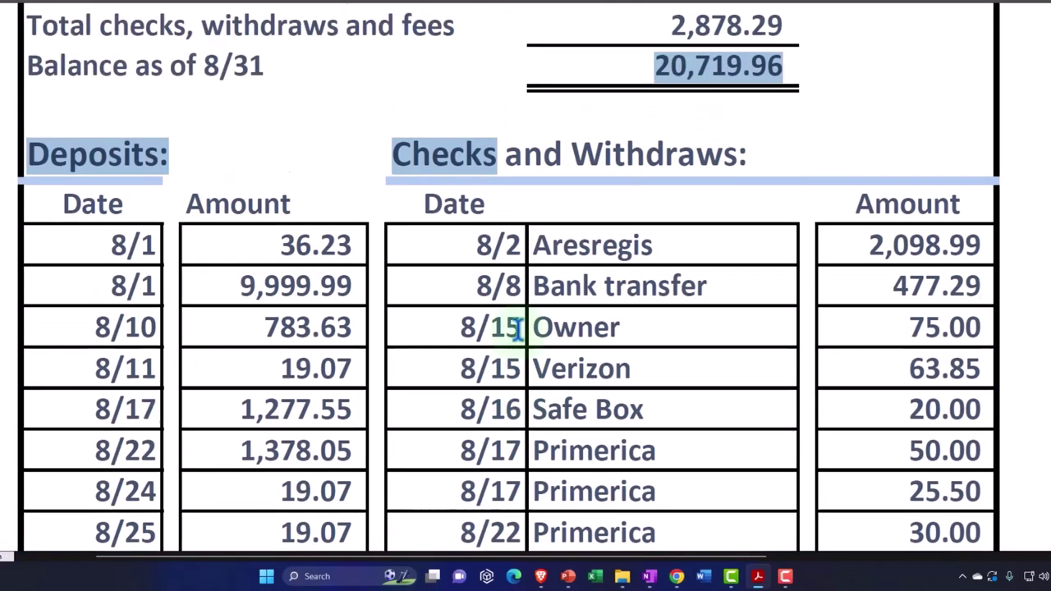
pyautogui.scroll(3, 520, 307)
pyautogui.scroll(1, 538, 319)
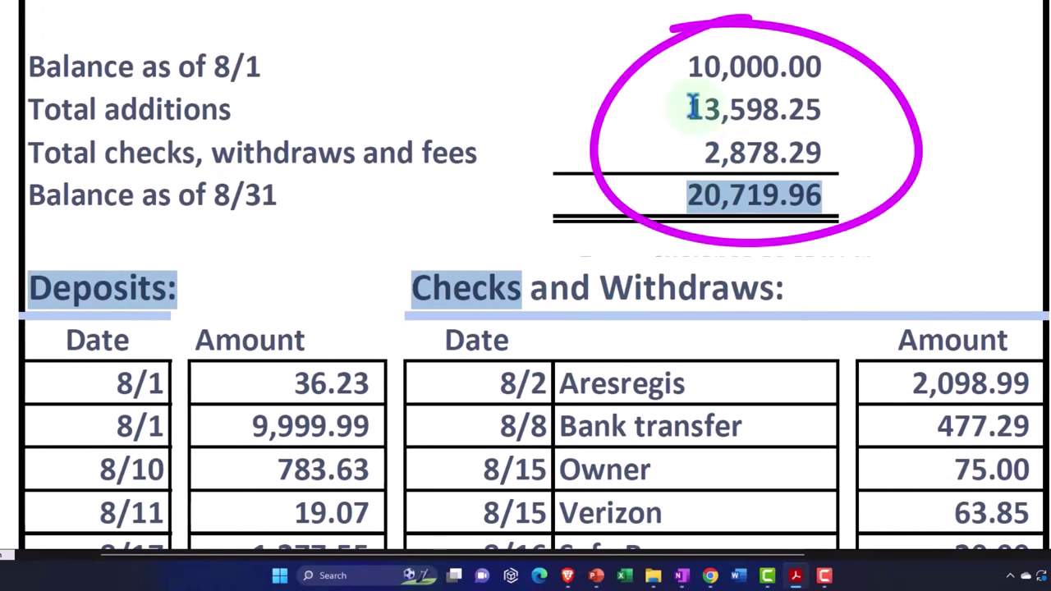
pyautogui.scroll(1, 694, 104)
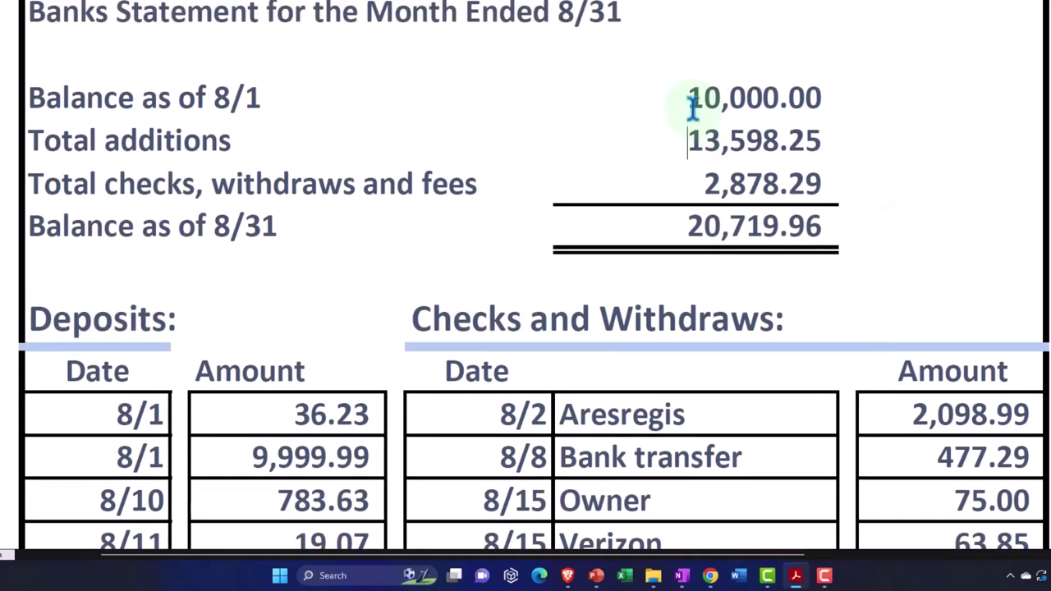
pyautogui.moveTo(689, 97); pyautogui.dragTo(822, 92)
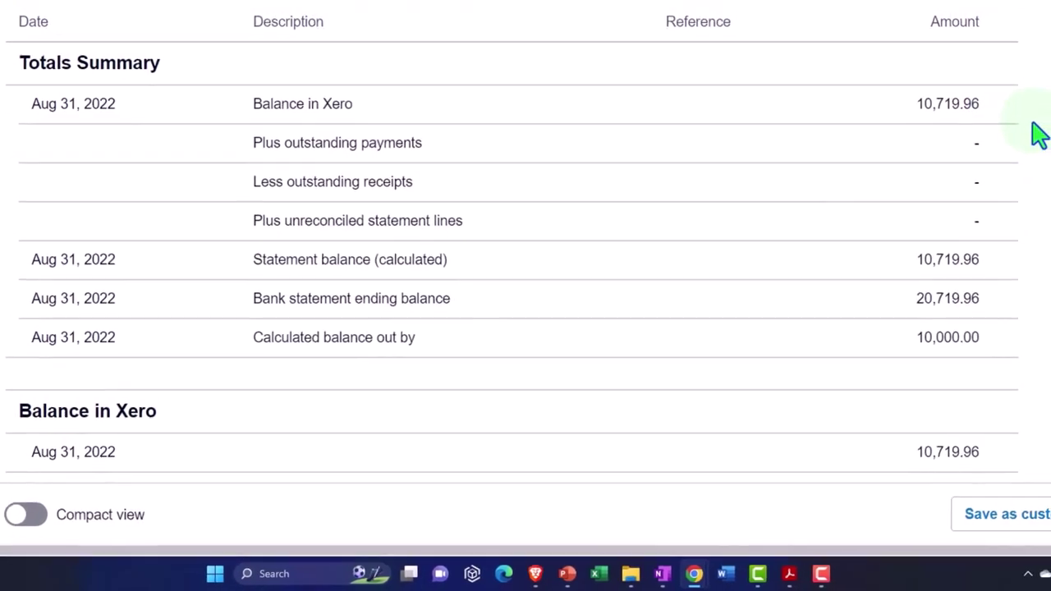
# Step: Return to the bank statement PDF and compare its 8/1 beginning balance with the reconciliation report's out-of-balance amount
pyautogui.click(745, 577)
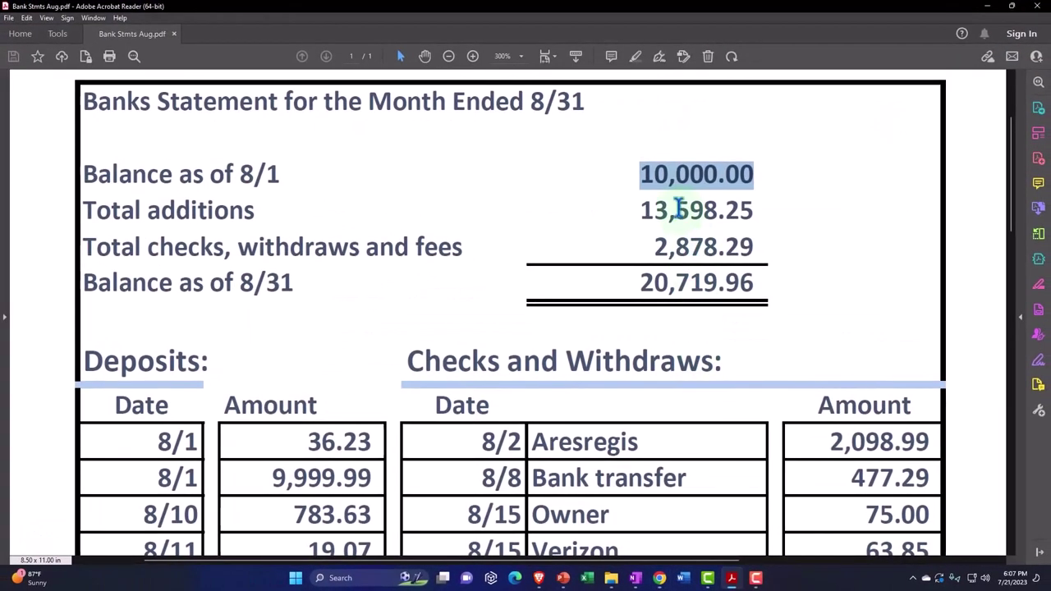
pyautogui.click(648, 181)
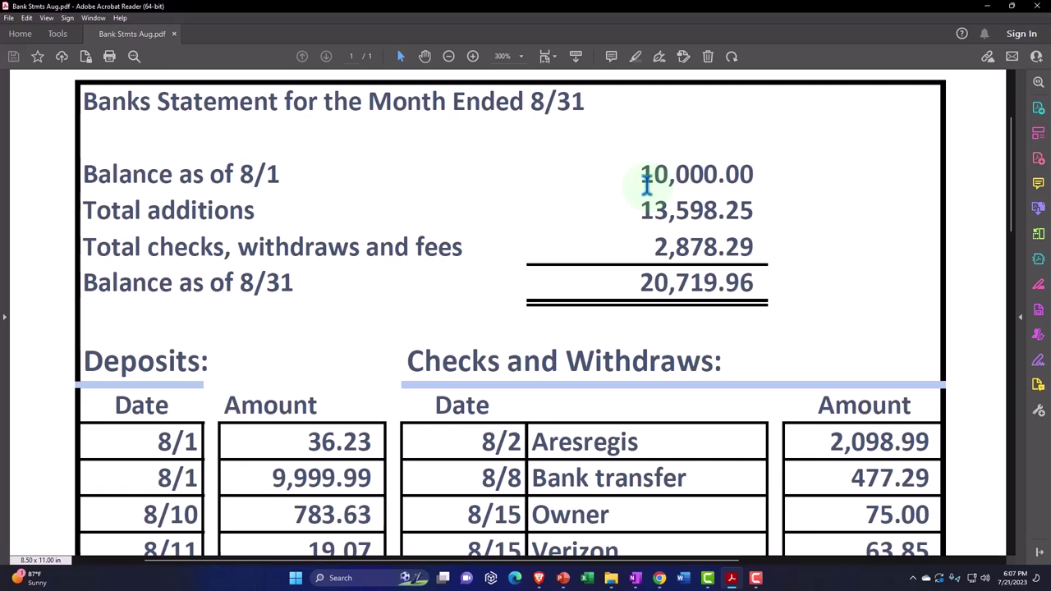
pyautogui.scroll(-1, 696, 279)
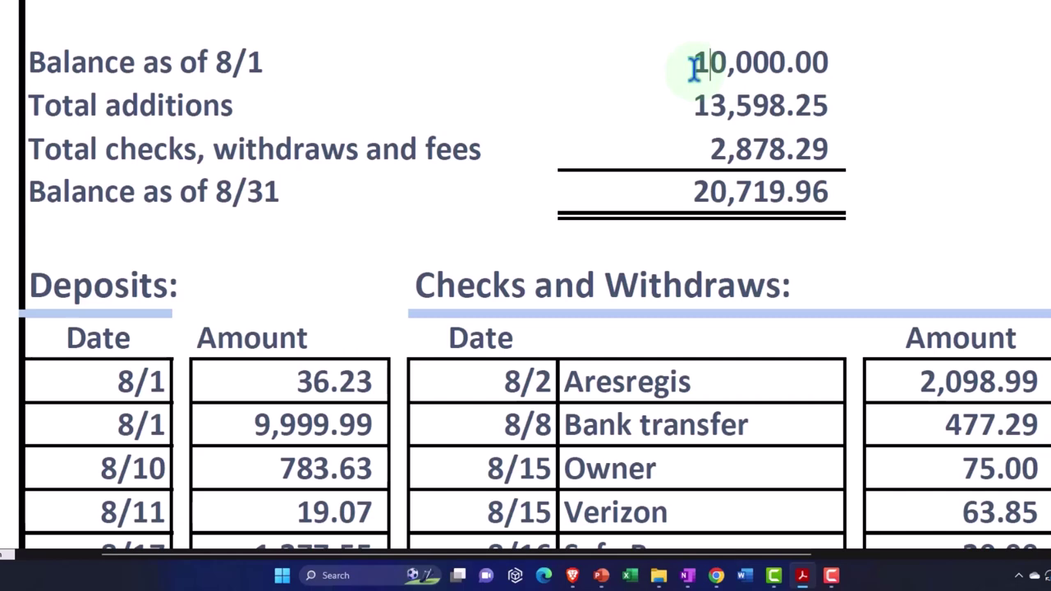
pyautogui.moveTo(695, 64); pyautogui.dragTo(831, 65)
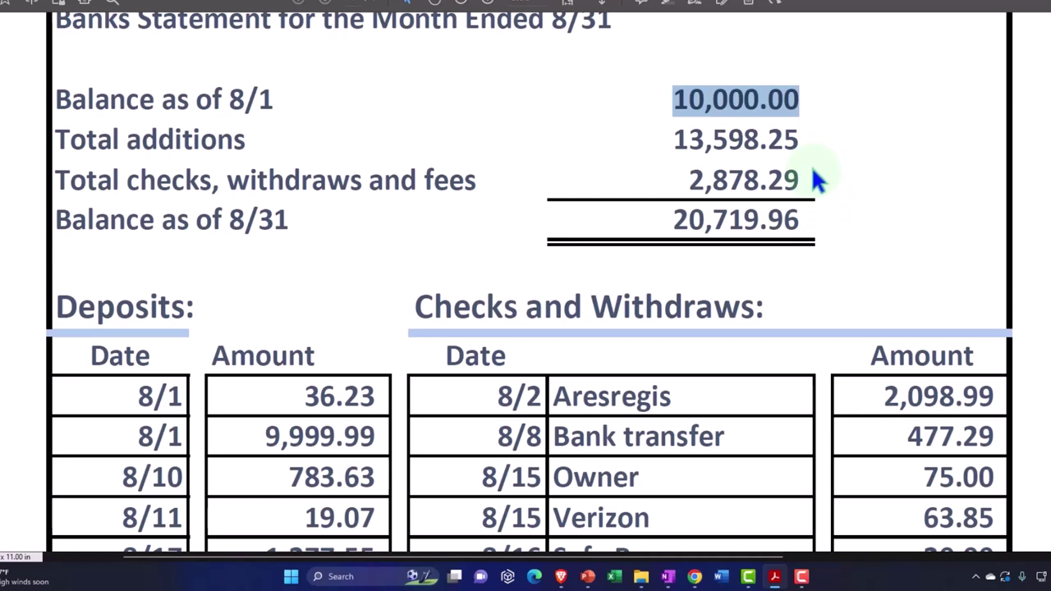
pyautogui.click(674, 118)
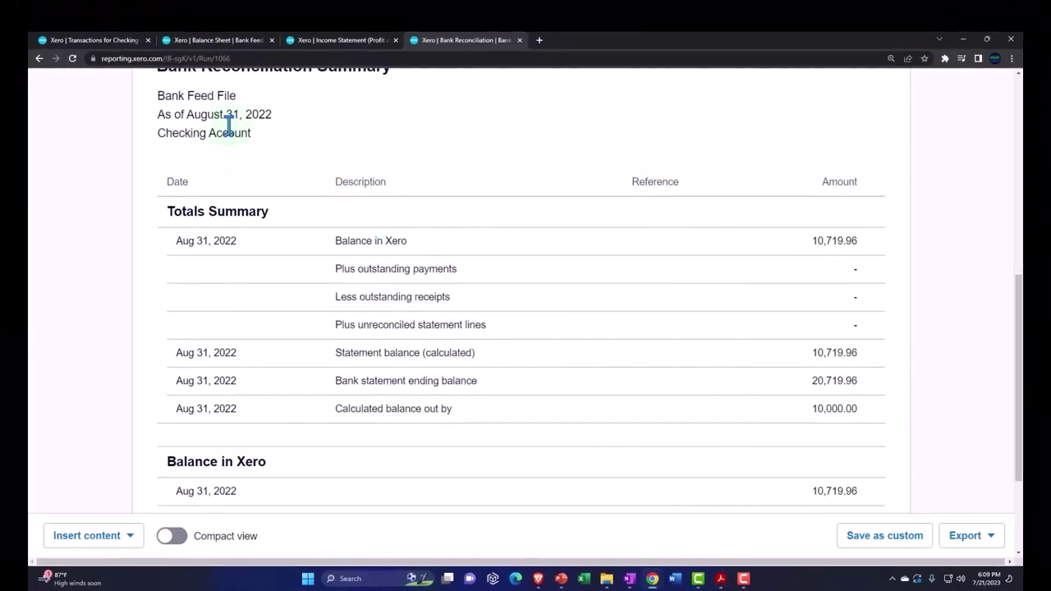
# Step: Return to the checking account's transactions and start a new Receive Money transaction for Checking Account
pyautogui.click(65, 39)
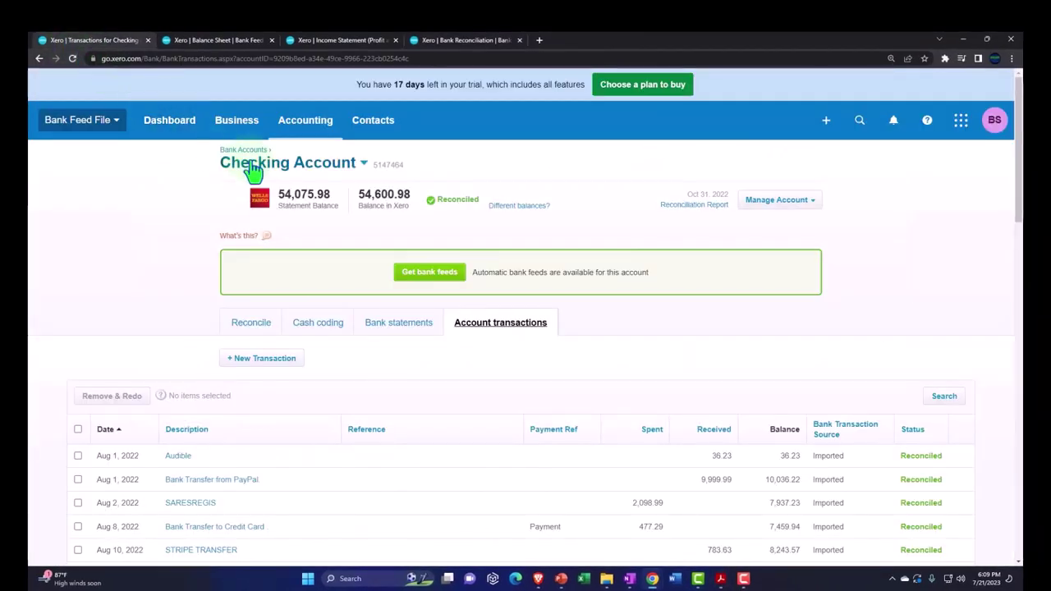
pyautogui.click(318, 136)
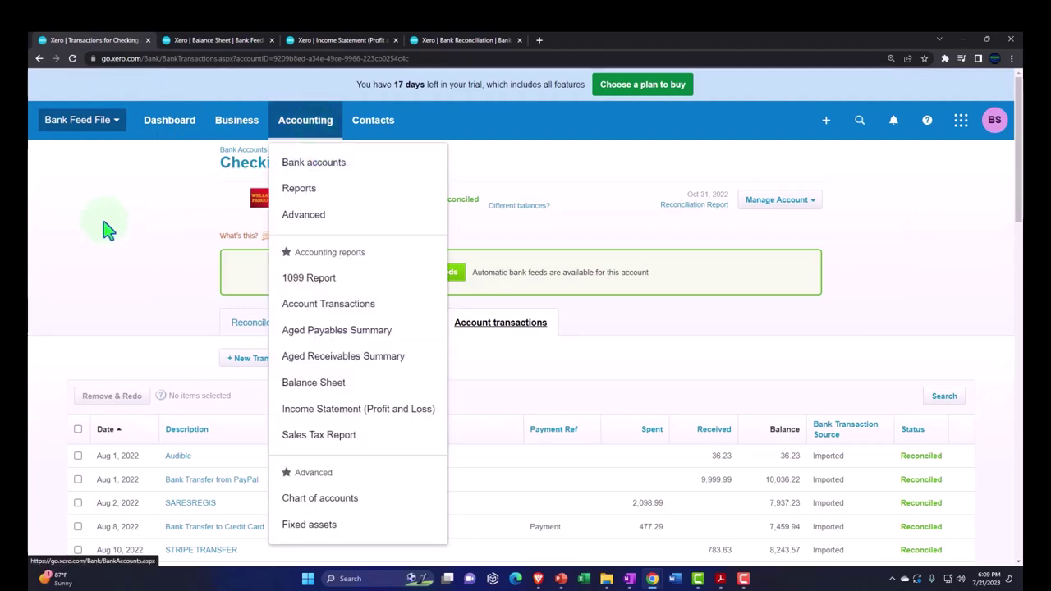
pyautogui.click(649, 169)
pyautogui.click(825, 121)
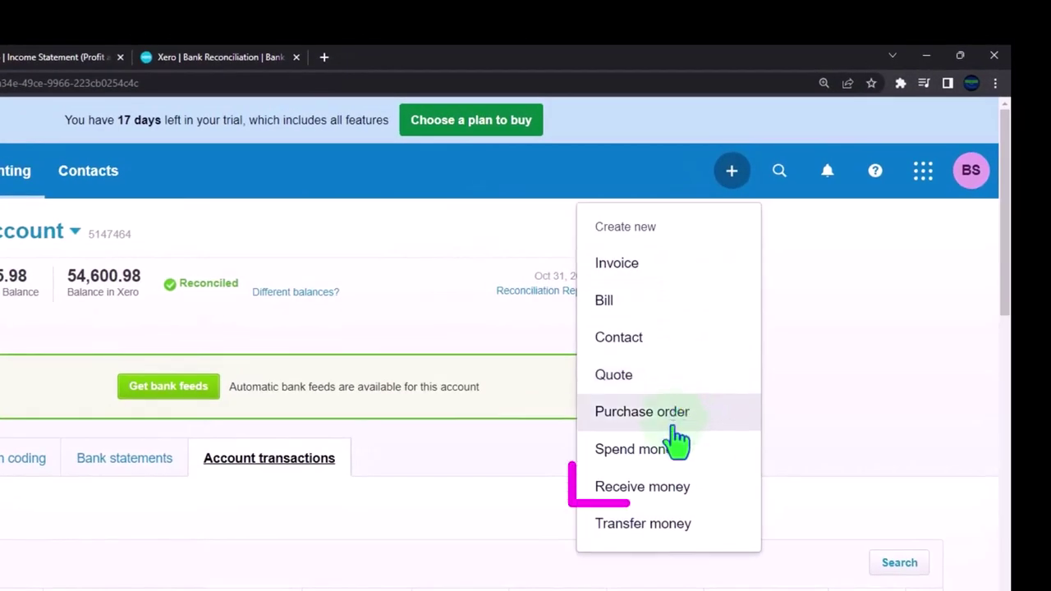
pyautogui.click(675, 491)
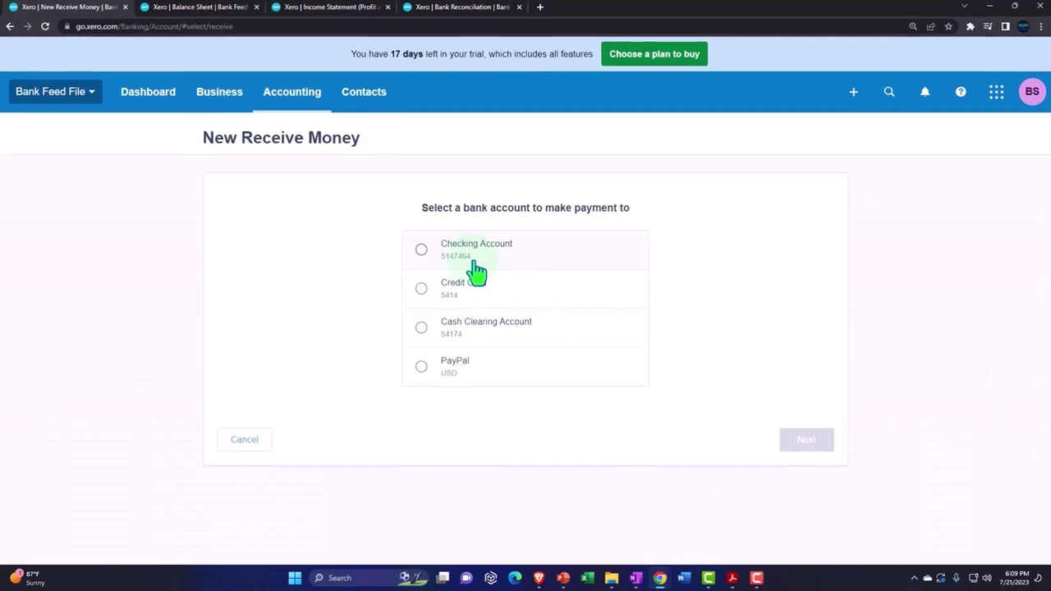
pyautogui.click(422, 252)
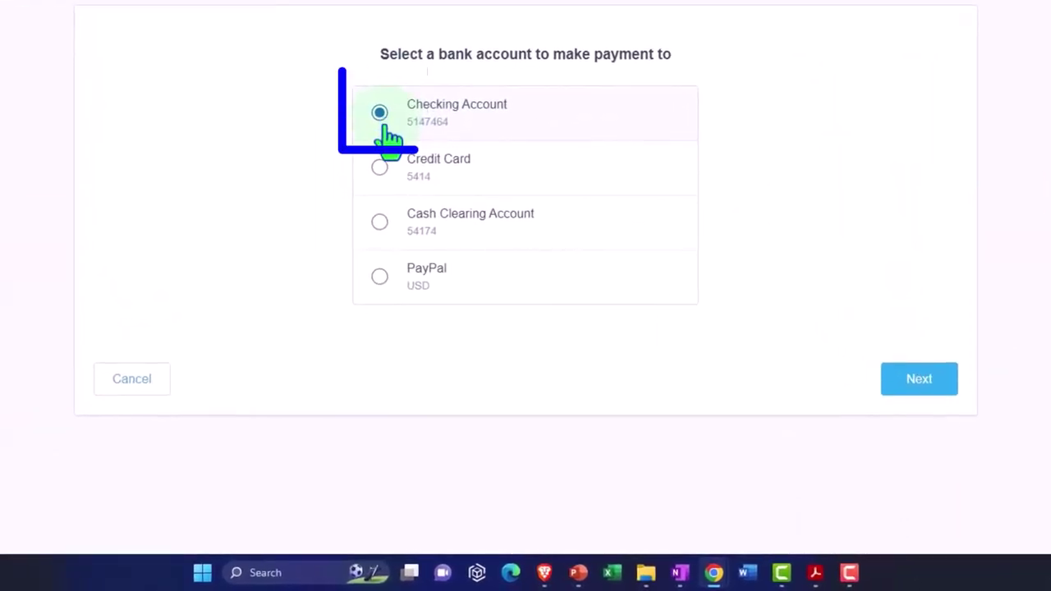
pyautogui.click(911, 382)
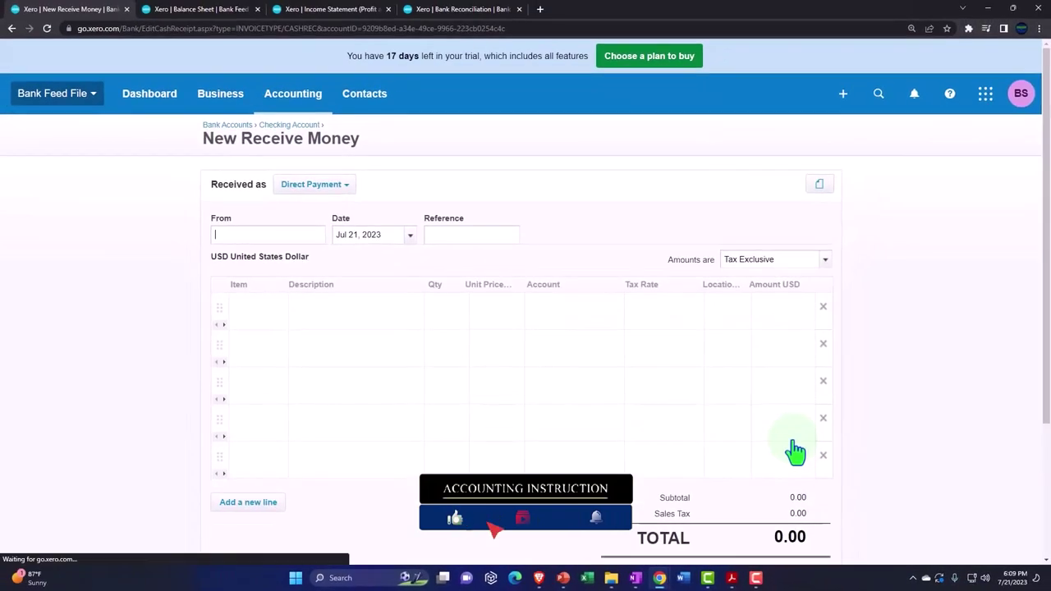
# Step: Enter Misc as the contact the money is received from
pyautogui.hotkey('ctrl', '+')
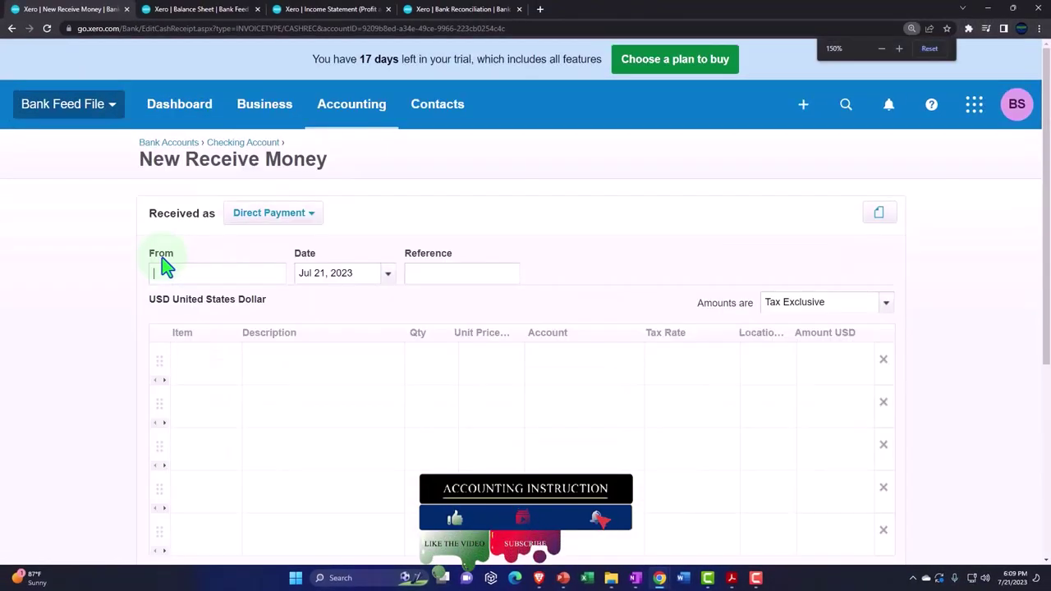
pyautogui.scroll(-1, 169, 234)
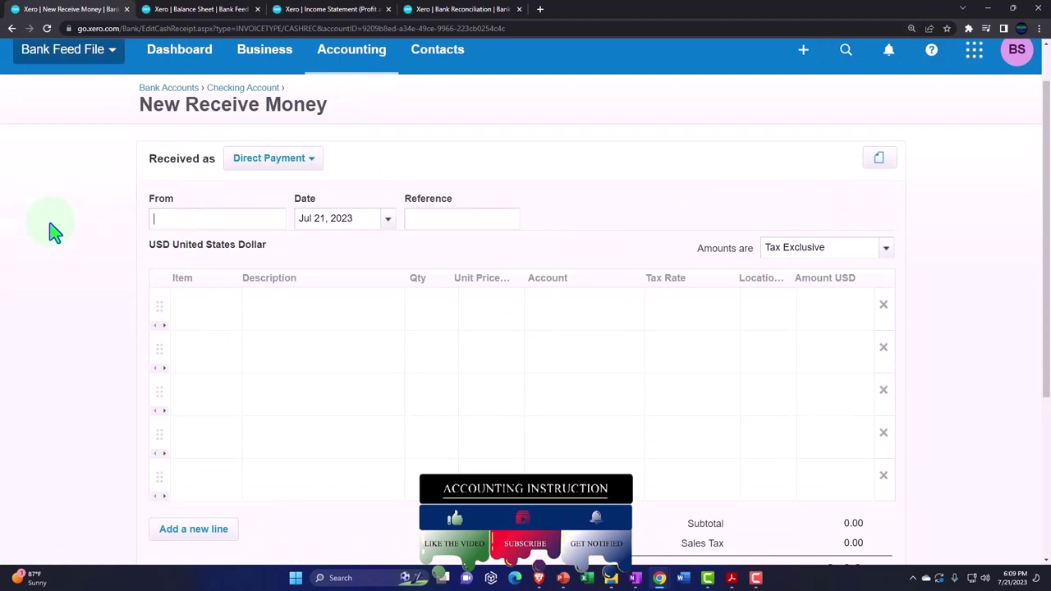
pyautogui.write('Mi')
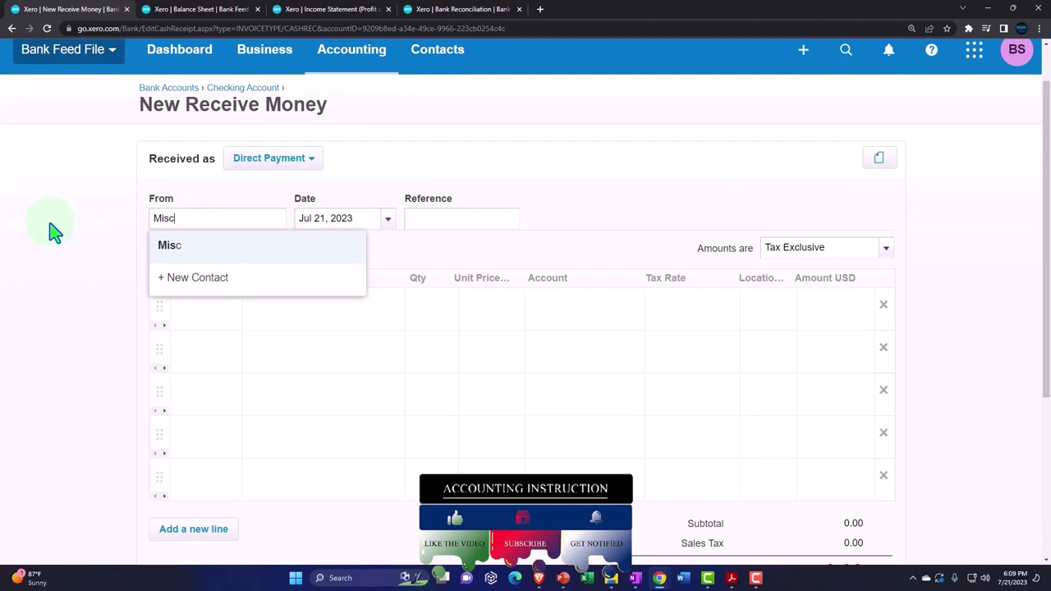
pyautogui.write('sc')
pyautogui.press('Tab')
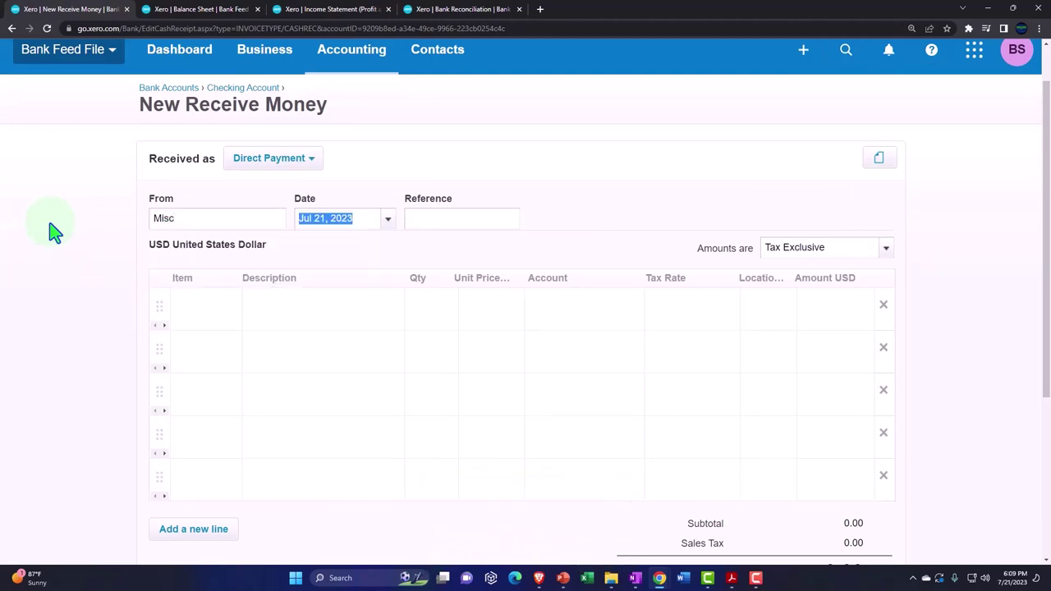
# Step: Set the receipt's date to Jul 31, 2022
pyautogui.click(388, 219)
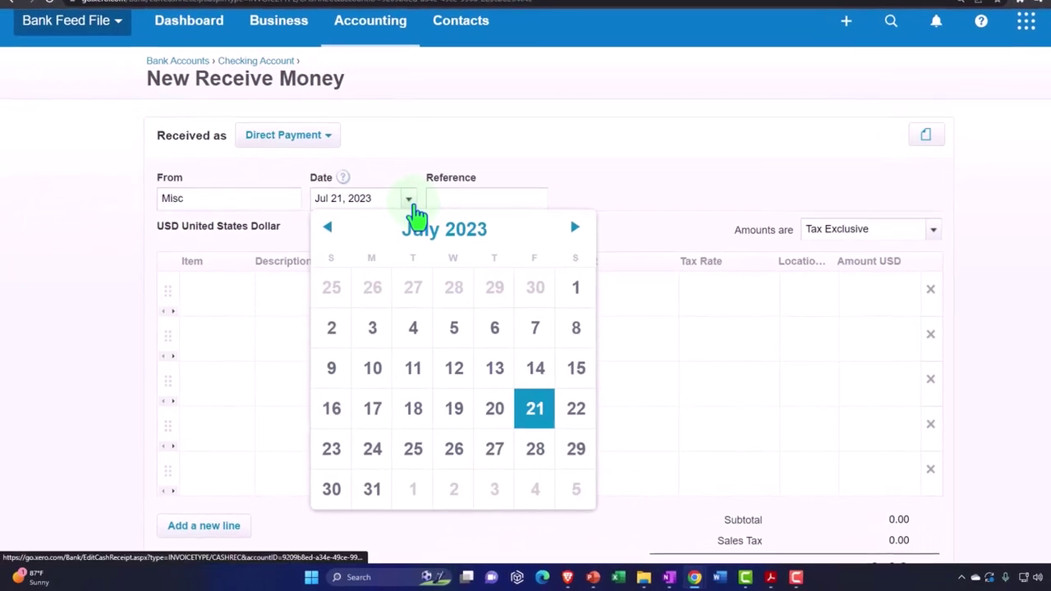
pyautogui.click(326, 228)
pyautogui.click(326, 229)
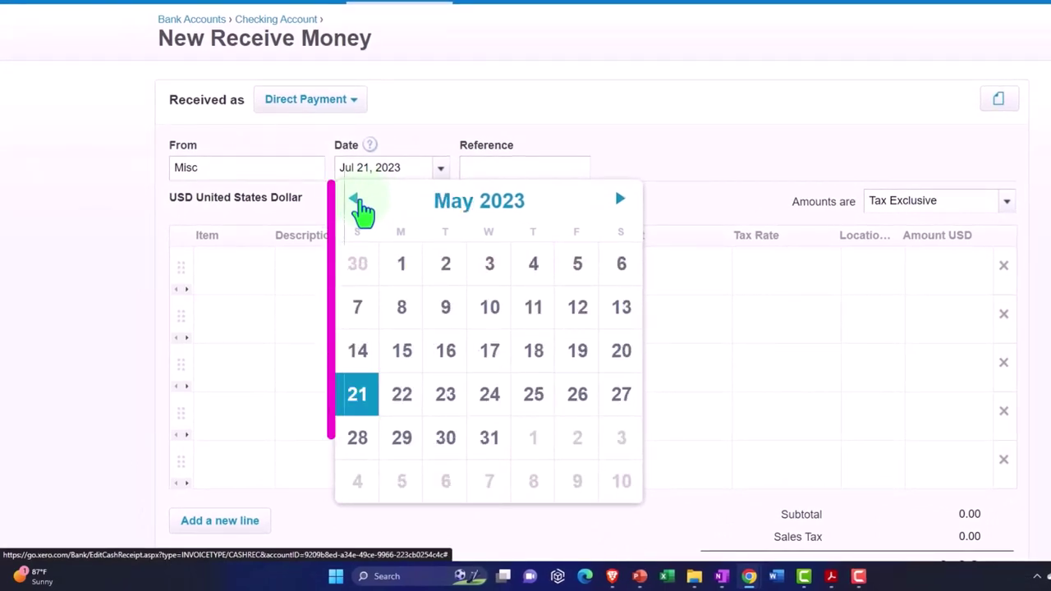
pyautogui.click(359, 202)
pyautogui.click(358, 202)
pyautogui.click(358, 202)
pyautogui.click(358, 202)
pyautogui.click(358, 202)
pyautogui.click(358, 202)
pyautogui.click(358, 202)
pyautogui.click(358, 202)
pyautogui.click(358, 202)
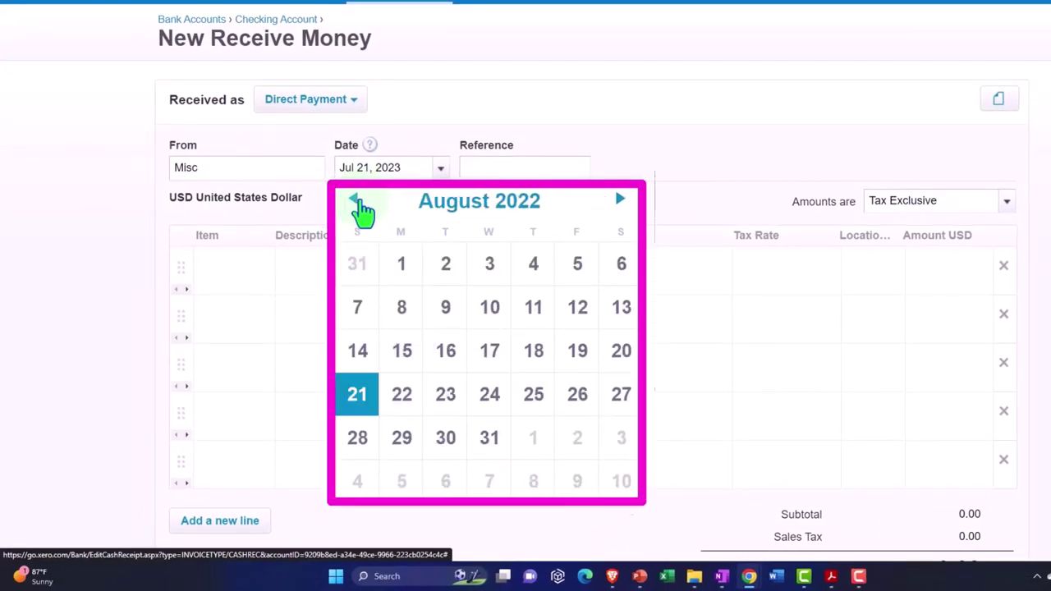
pyautogui.click(358, 202)
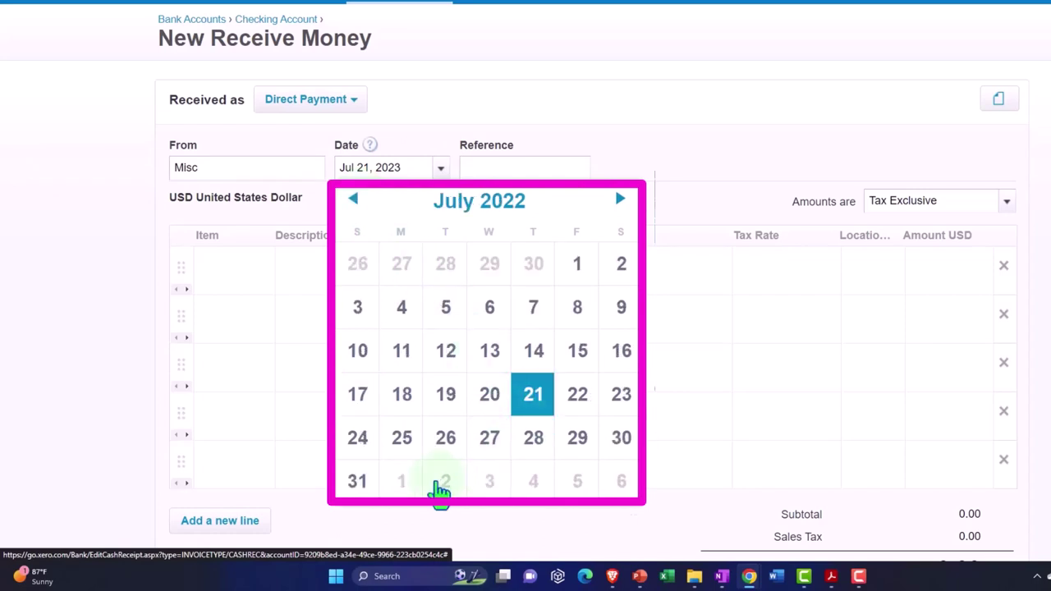
pyautogui.click(366, 484)
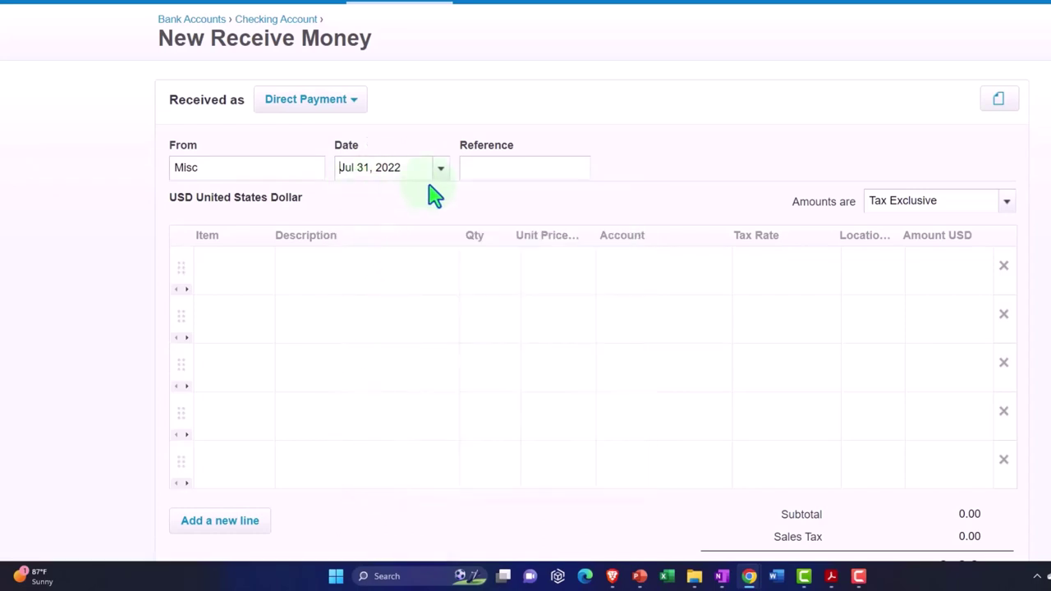
# Step: Describe the first line item as Beg Bal and assign it to account 3900 - Retained Earnings
pyautogui.click(332, 269)
pyautogui.write('Beg Bal')
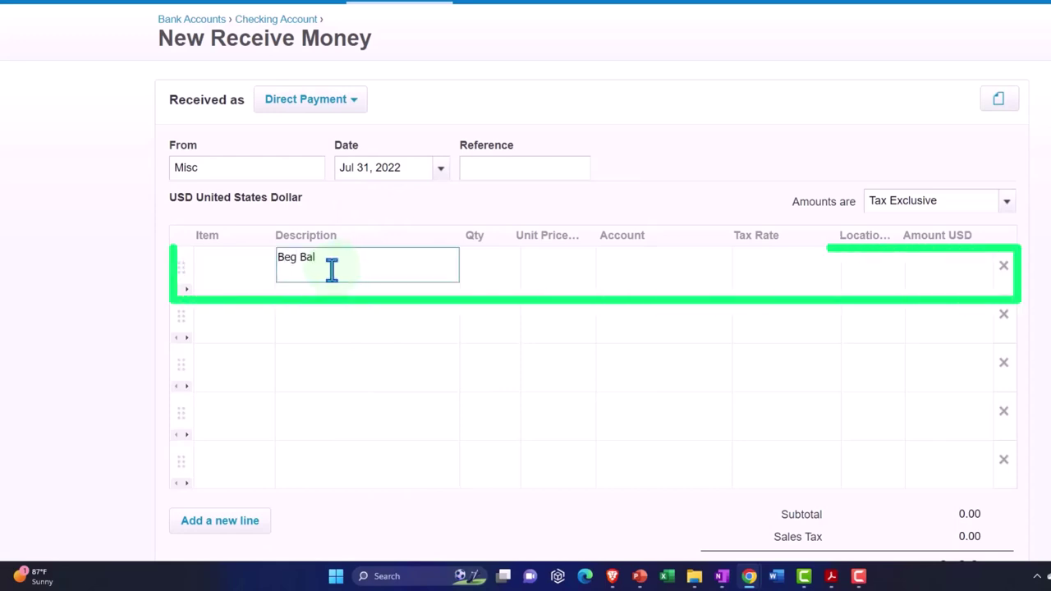
pyautogui.press('Tab')
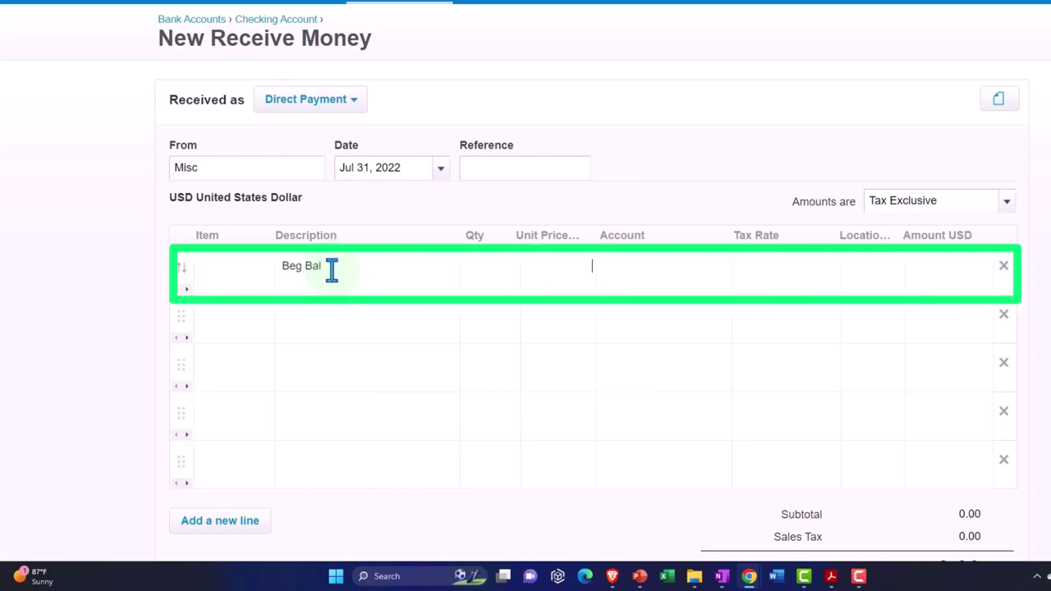
pyautogui.press('Tab')
pyautogui.press('Tab')
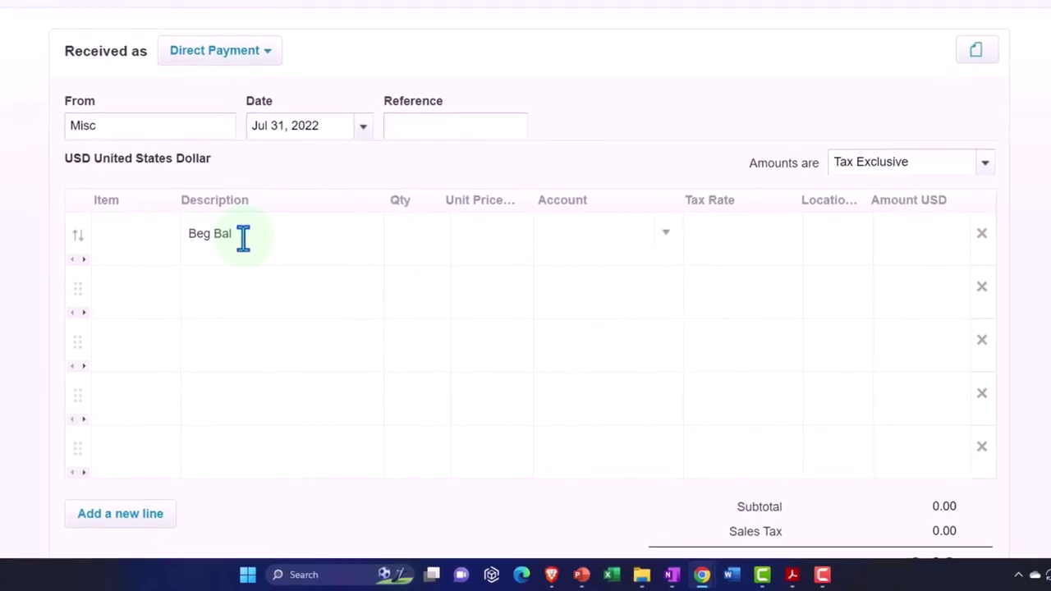
pyautogui.click(673, 218)
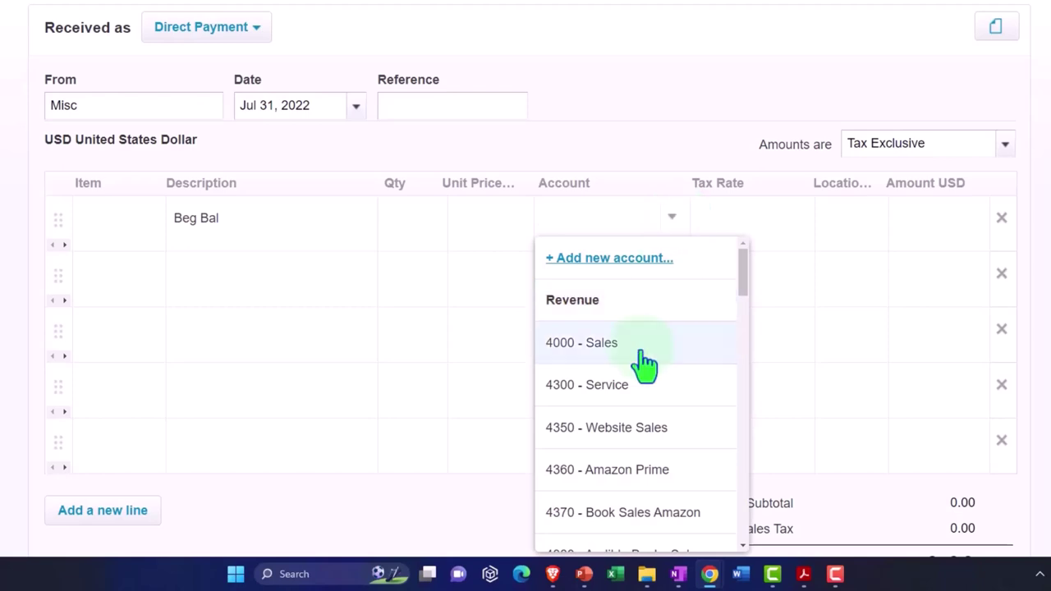
pyautogui.scroll(-5, 644, 361)
pyautogui.scroll(-4, 644, 363)
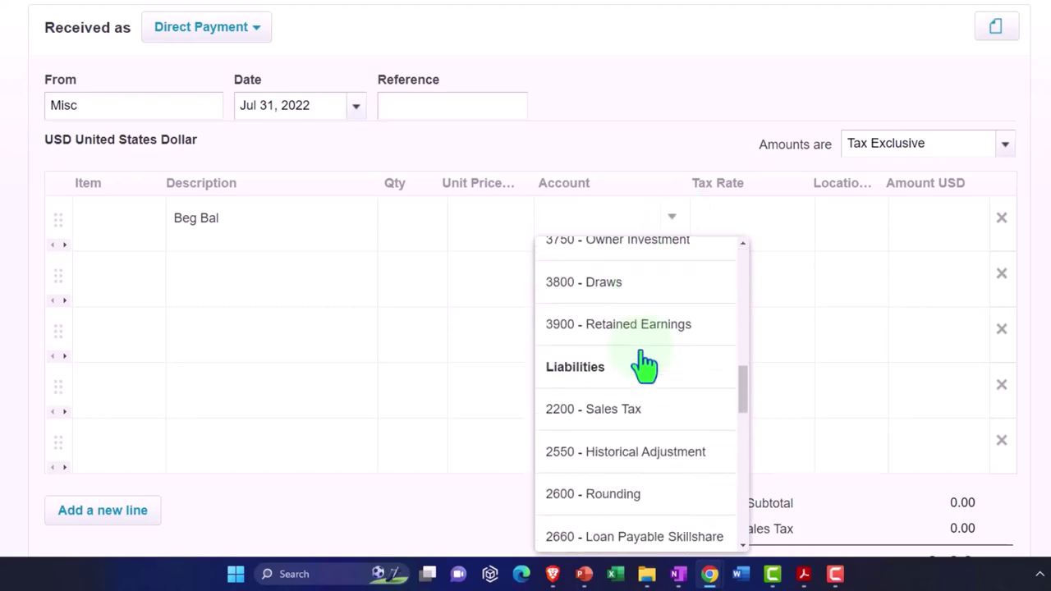
pyautogui.click(640, 357)
pyautogui.press('Tab')
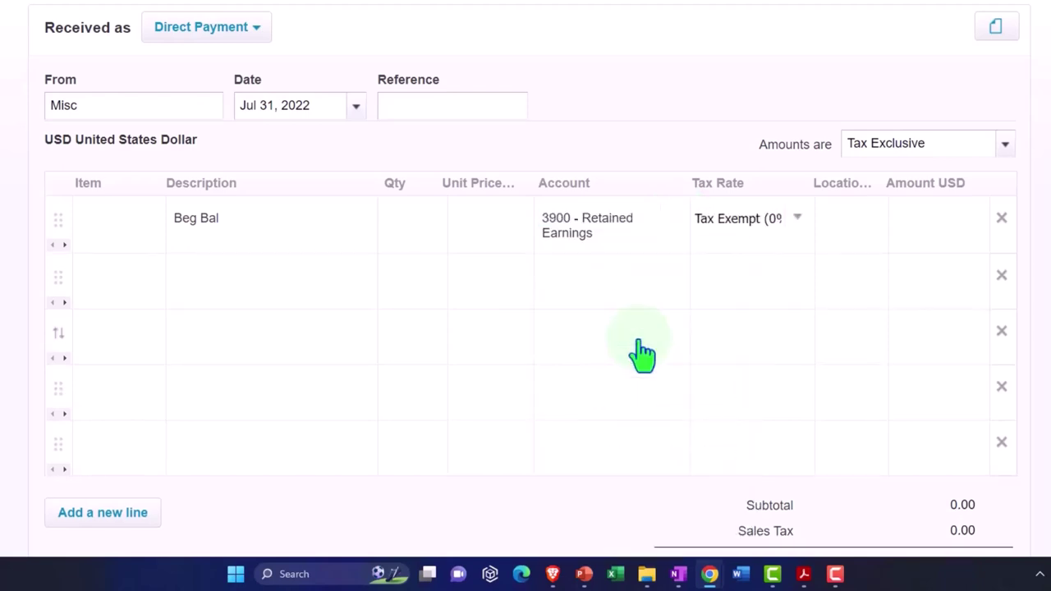
pyautogui.press('Tab')
pyautogui.press('Tab')
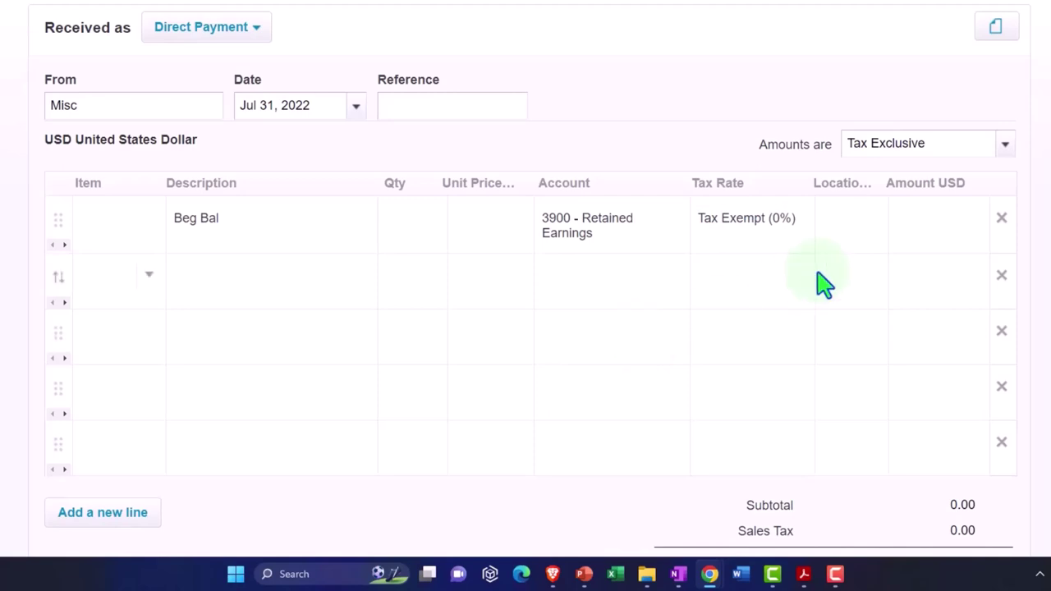
# Step: Give the Beg Bal line a quantity of 1 and a unit price of 10000, and save the transaction
pyautogui.click(392, 224)
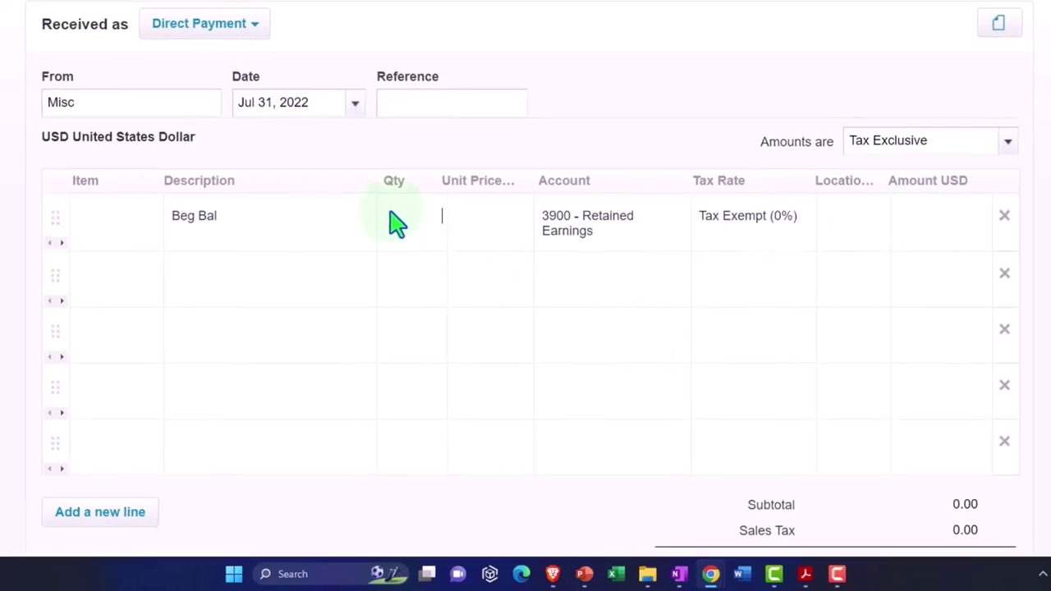
pyautogui.write('1')
pyautogui.press('Tab')
pyautogui.write('10000')
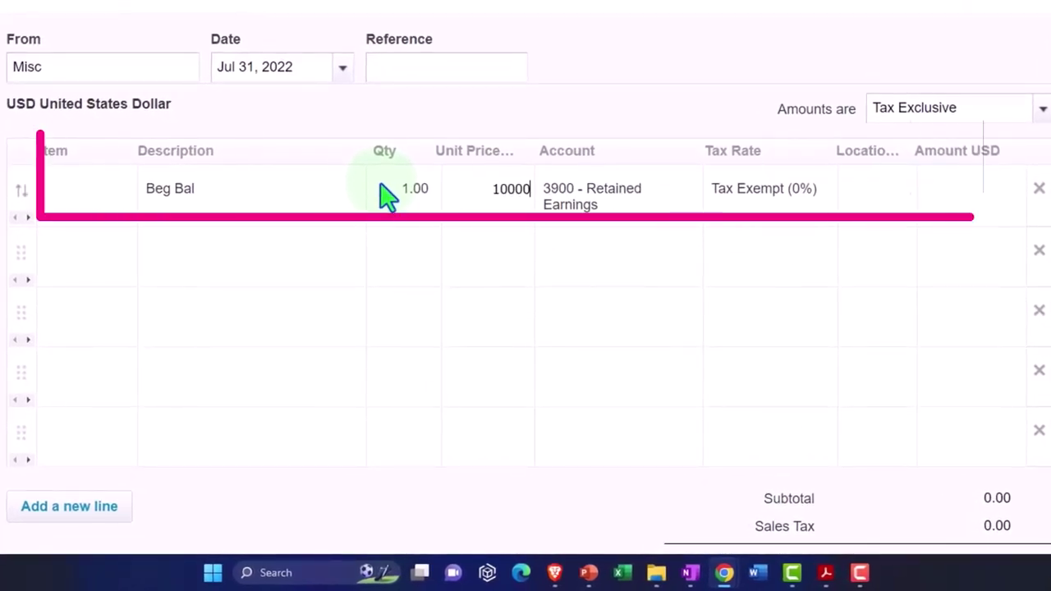
pyautogui.press('Tab')
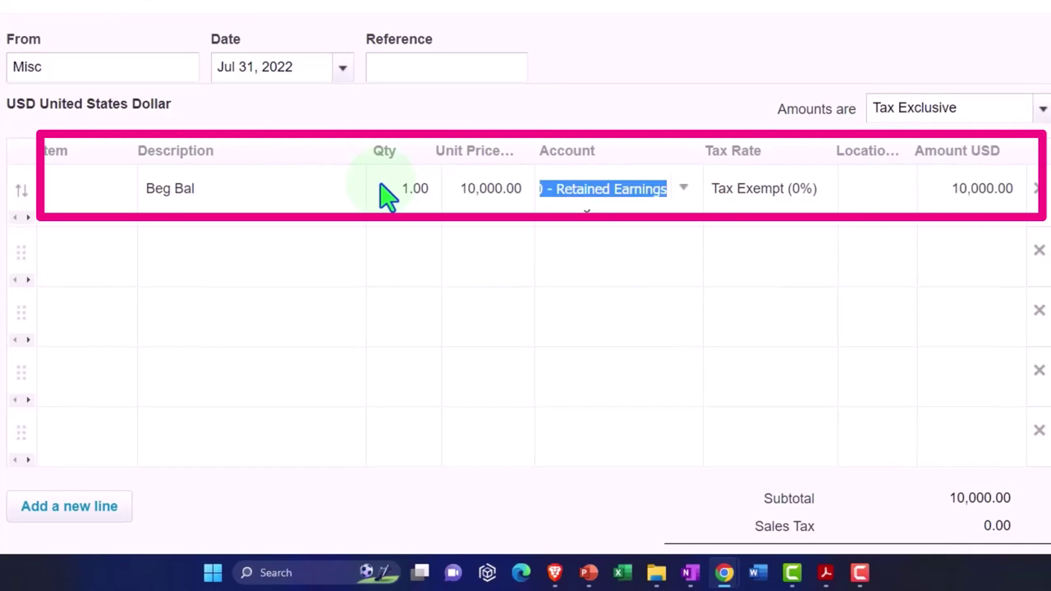
pyautogui.scroll(-2, 453, 194)
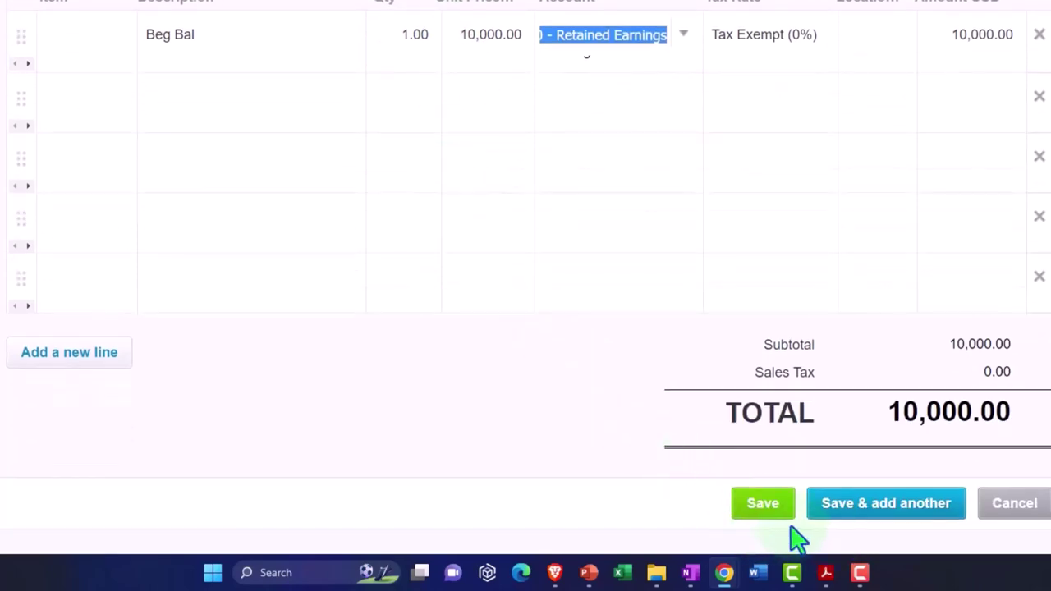
pyautogui.click(771, 507)
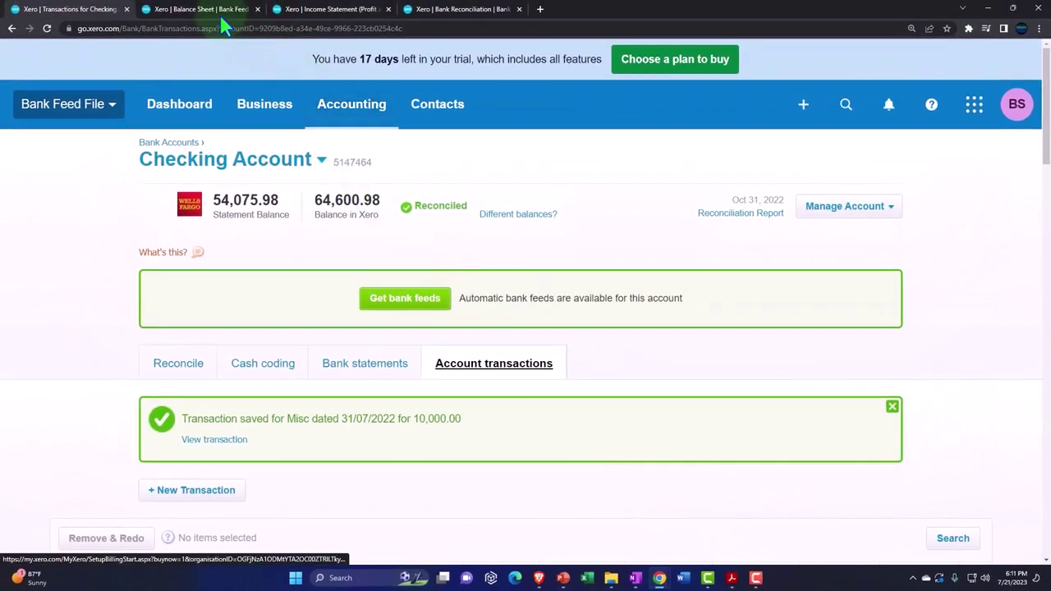
# Step: Update the August 31, 2022 balance sheet and review its checking account, liabilities and equity balances
pyautogui.click(220, 10)
pyautogui.click(880, 138)
pyautogui.scroll(-2, 606, 346)
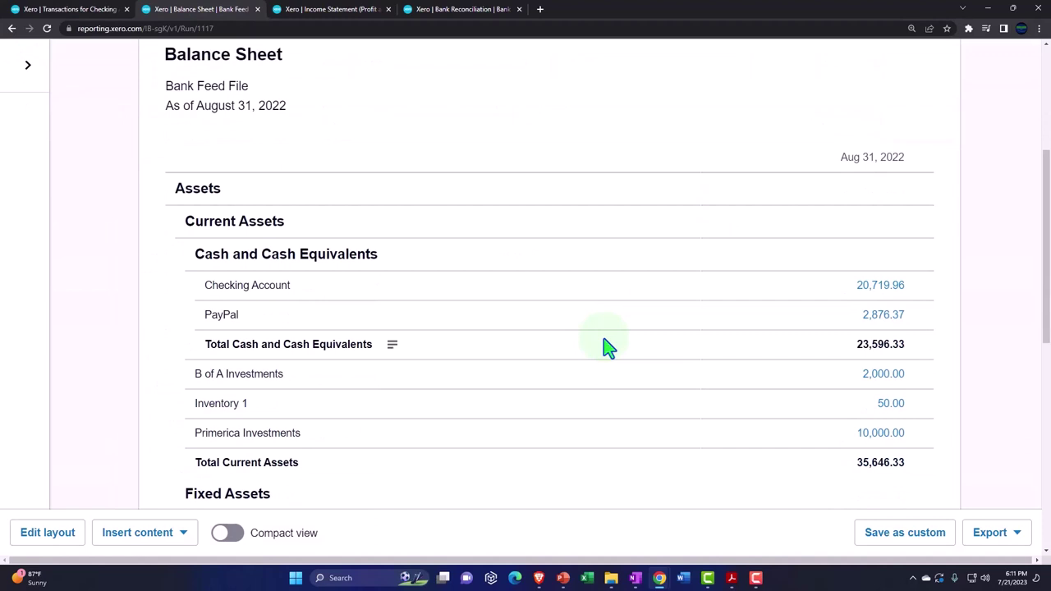
pyautogui.scroll(-5, 606, 347)
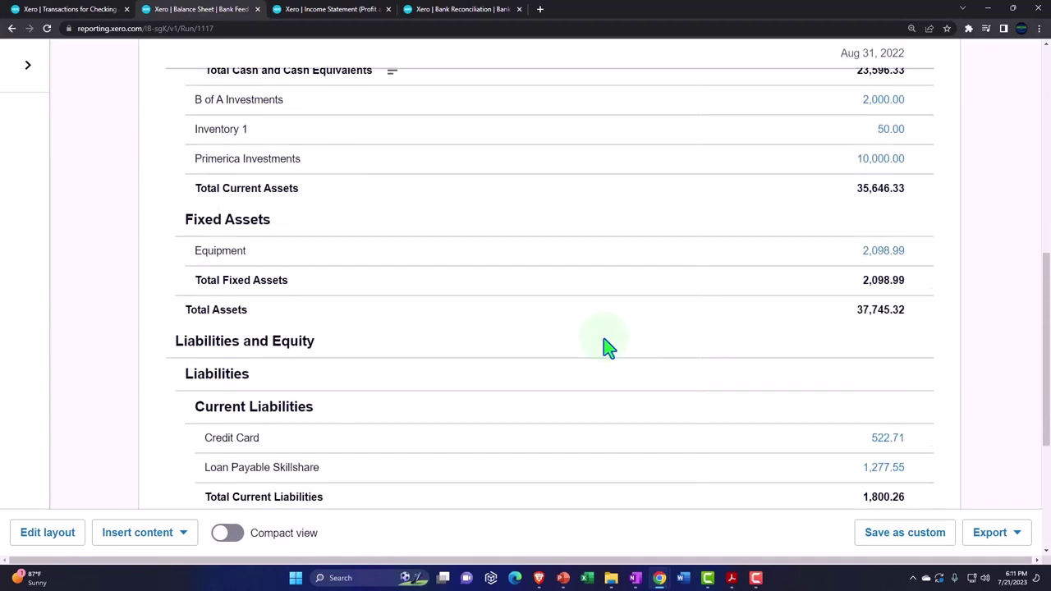
pyautogui.scroll(-2, 606, 347)
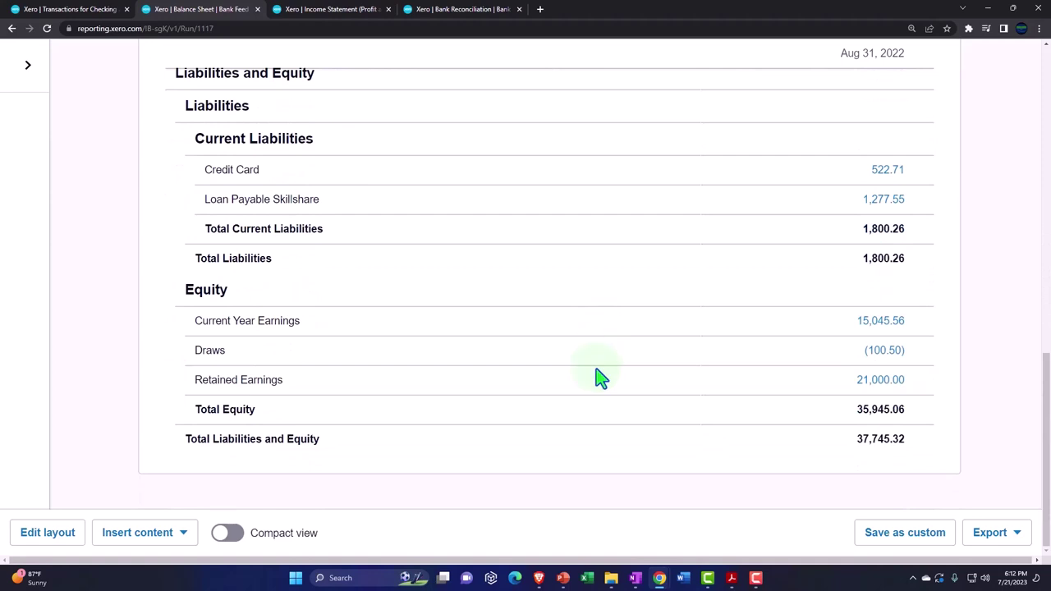
# Step: Open the transactions behind Retained Earnings, examine the Jul 31, 2022 beginning balance entry, and return to the balance sheet
pyautogui.click(873, 394)
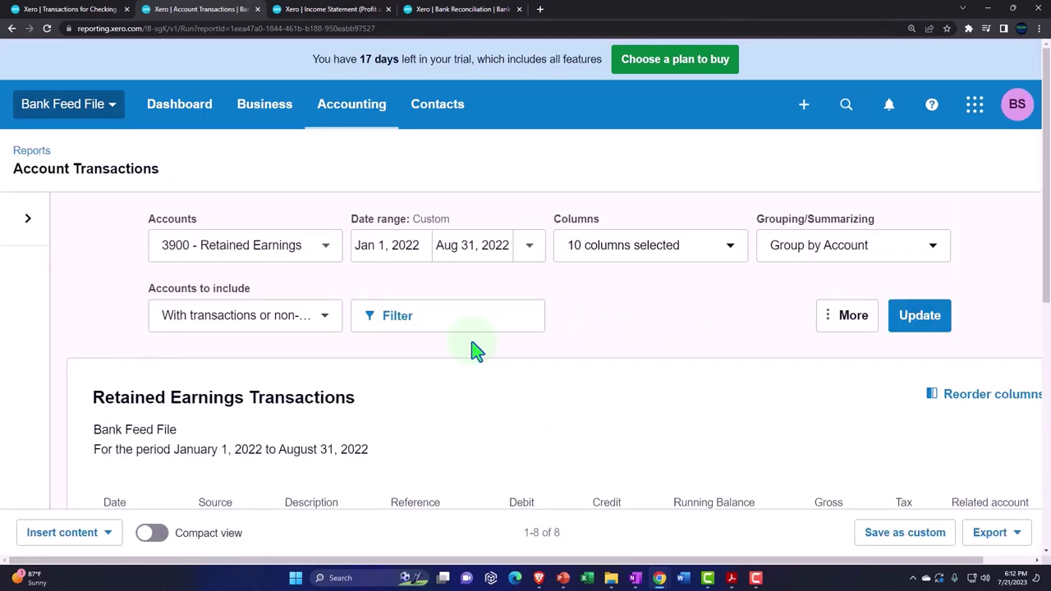
pyautogui.scroll(-1, 476, 352)
pyautogui.scroll(-3, 476, 351)
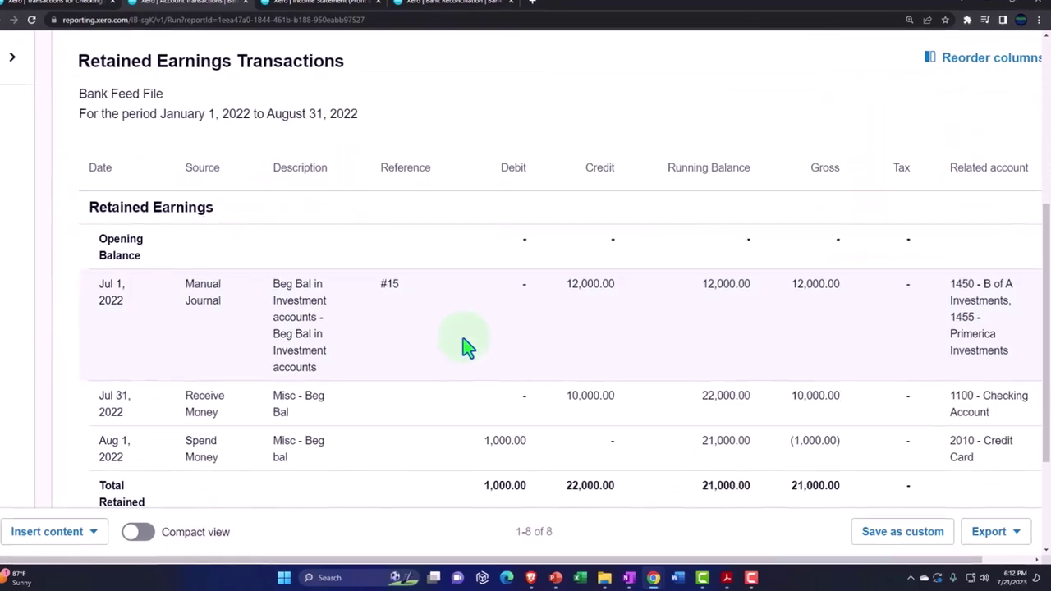
pyautogui.scroll(-1, 460, 345)
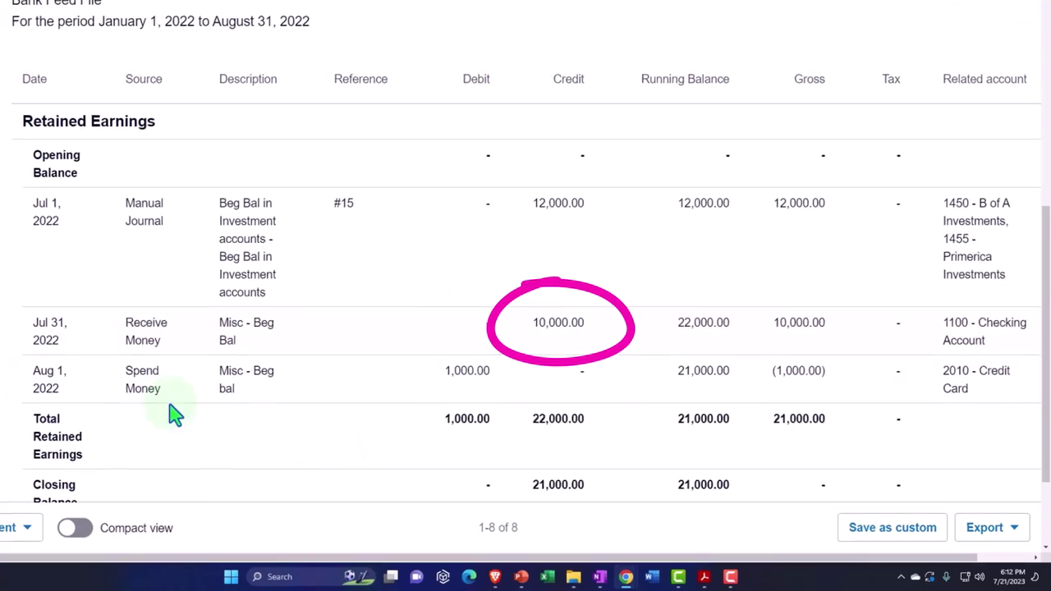
pyautogui.scroll(3, 52, 197)
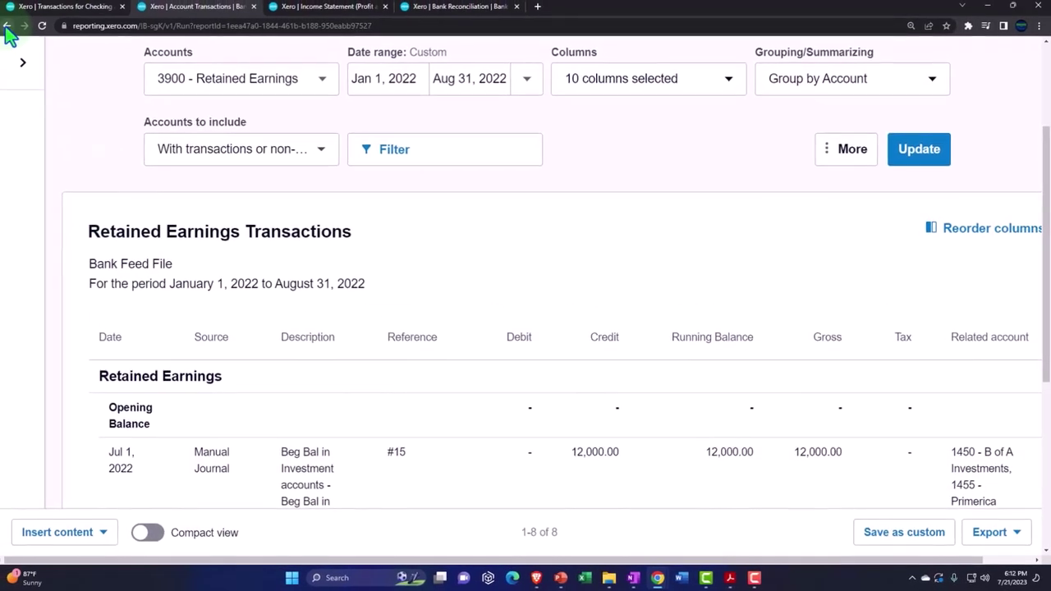
pyautogui.click(6, 28)
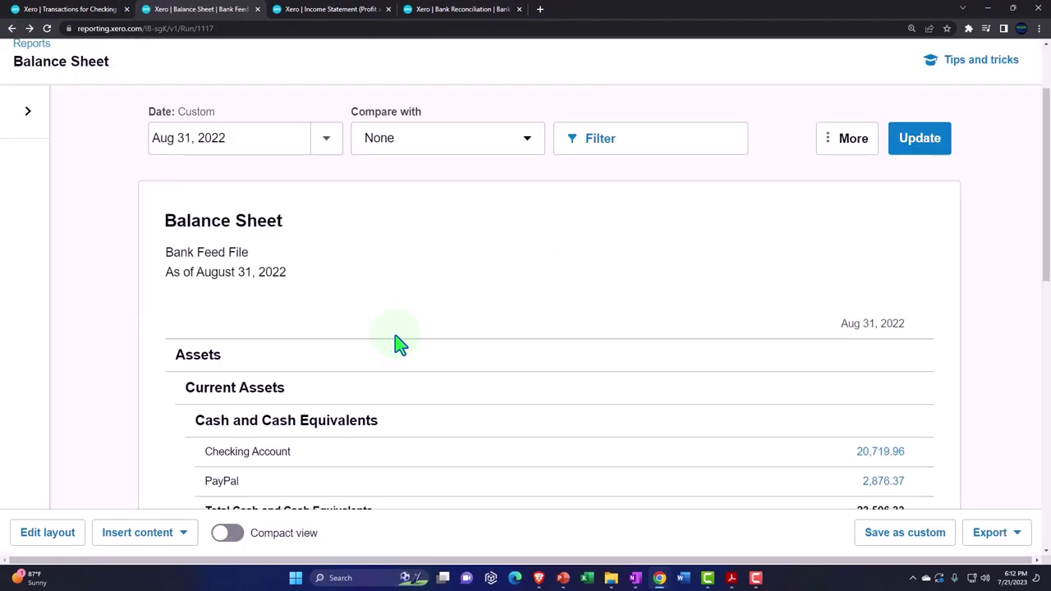
# Step: Open the transactions behind the Checking Account balance, examine the Jul 31, 2022 entry, and return to the balance sheet
pyautogui.scroll(-2, 395, 345)
pyautogui.click(879, 300)
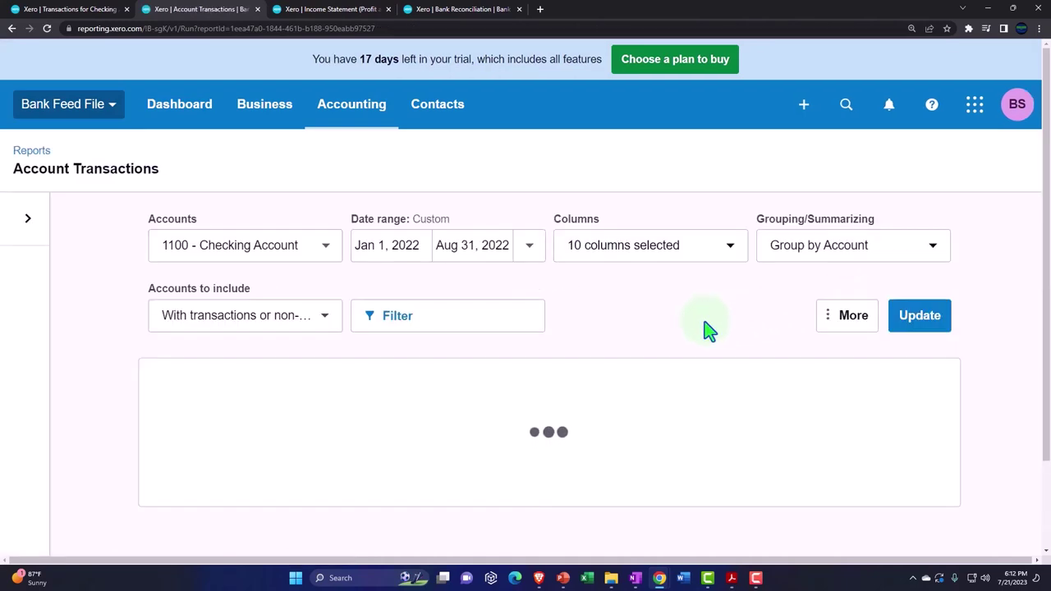
pyautogui.scroll(-1, 160, 288)
pyautogui.scroll(-4, 160, 287)
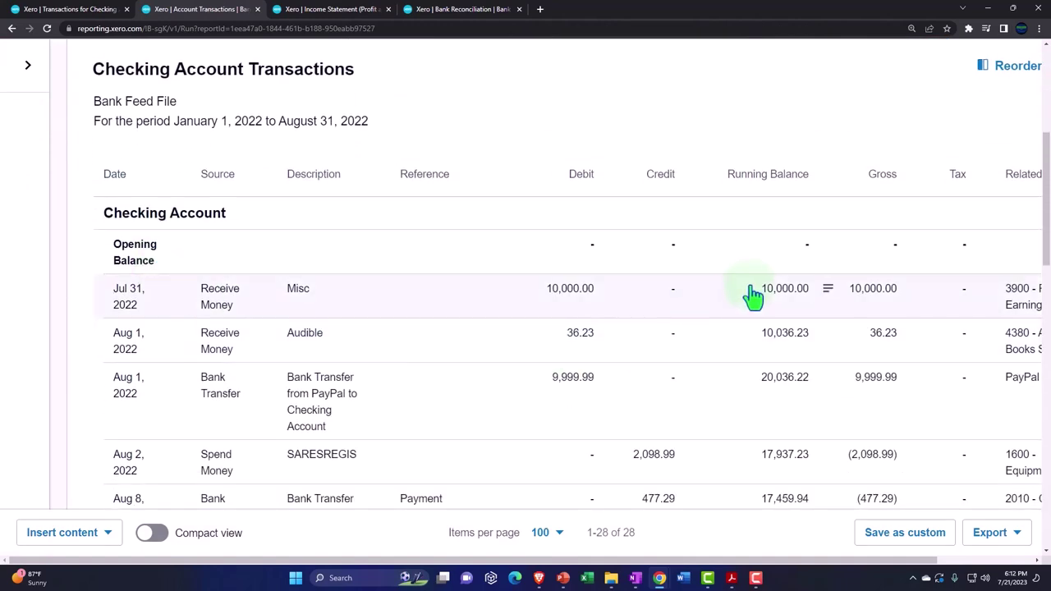
pyautogui.scroll(5, 205, 369)
pyautogui.click(13, 29)
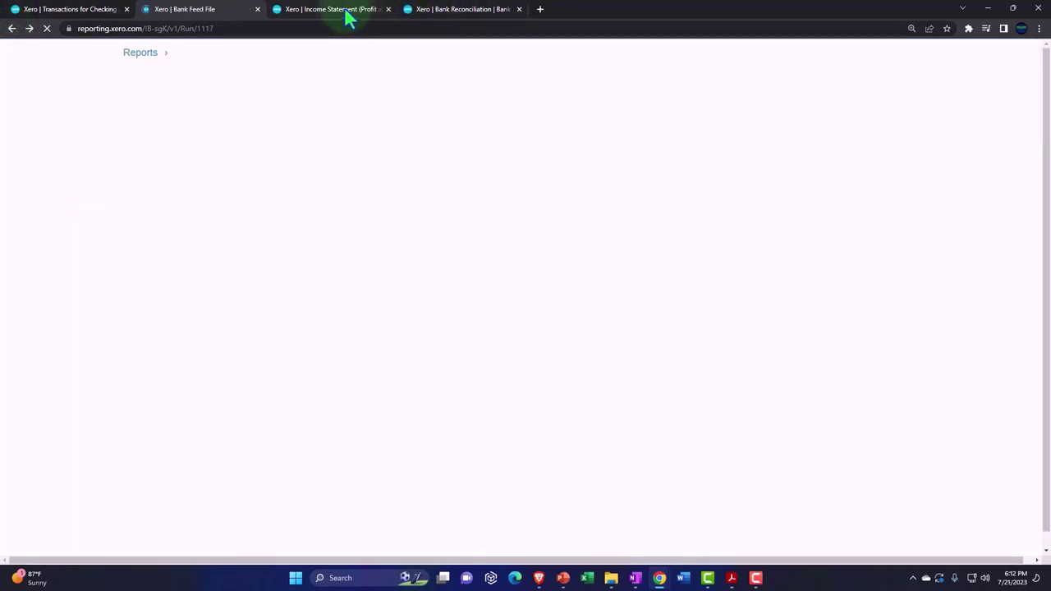
# Step: Refresh the income statement for Jan 1 to Dec 31, 2022 and review its income lines
pyautogui.click(887, 304)
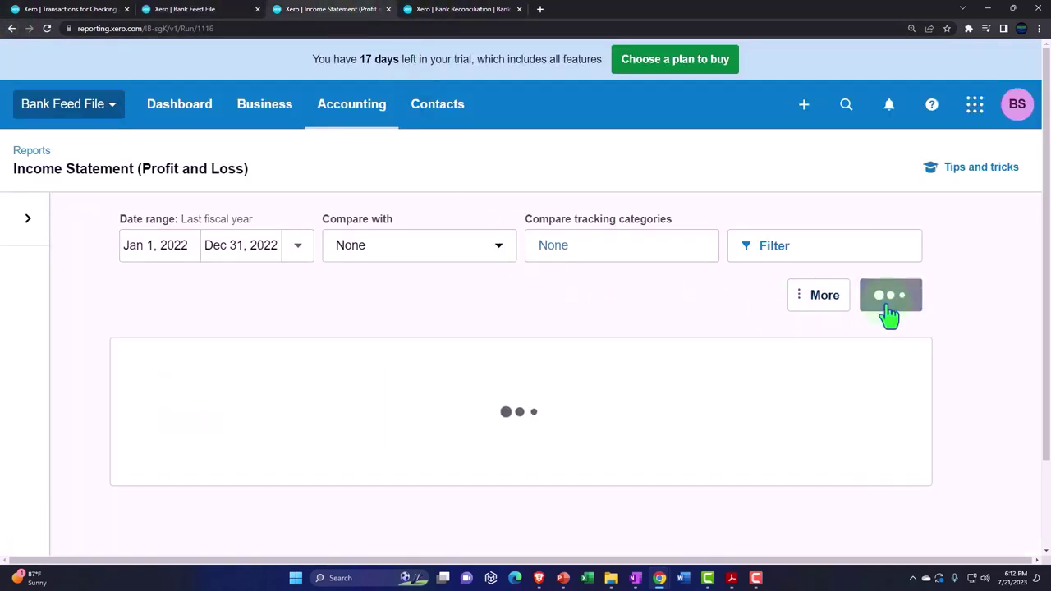
pyautogui.scroll(-3, 637, 433)
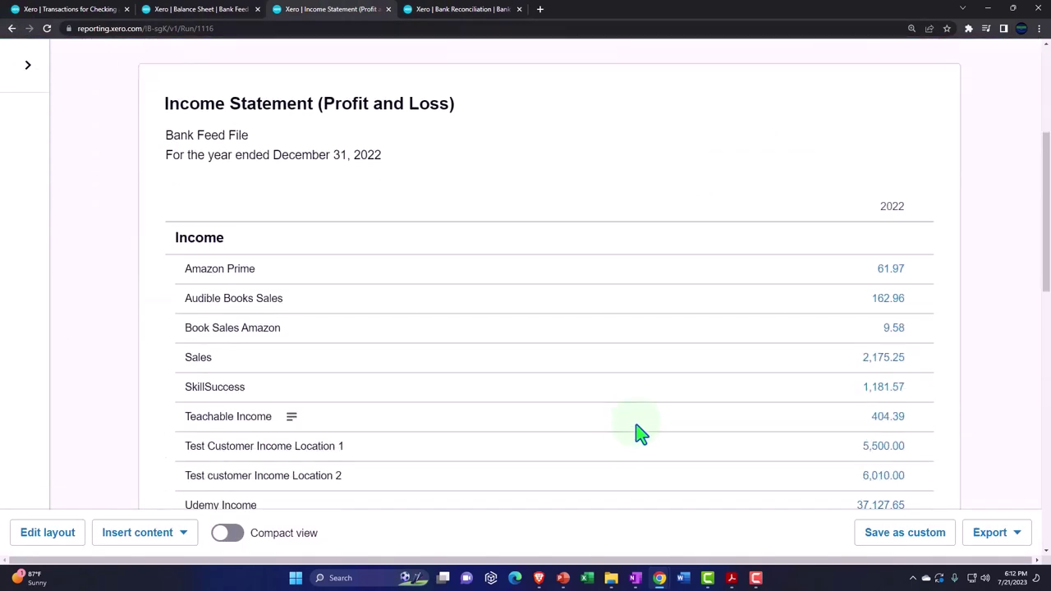
pyautogui.scroll(5, 641, 433)
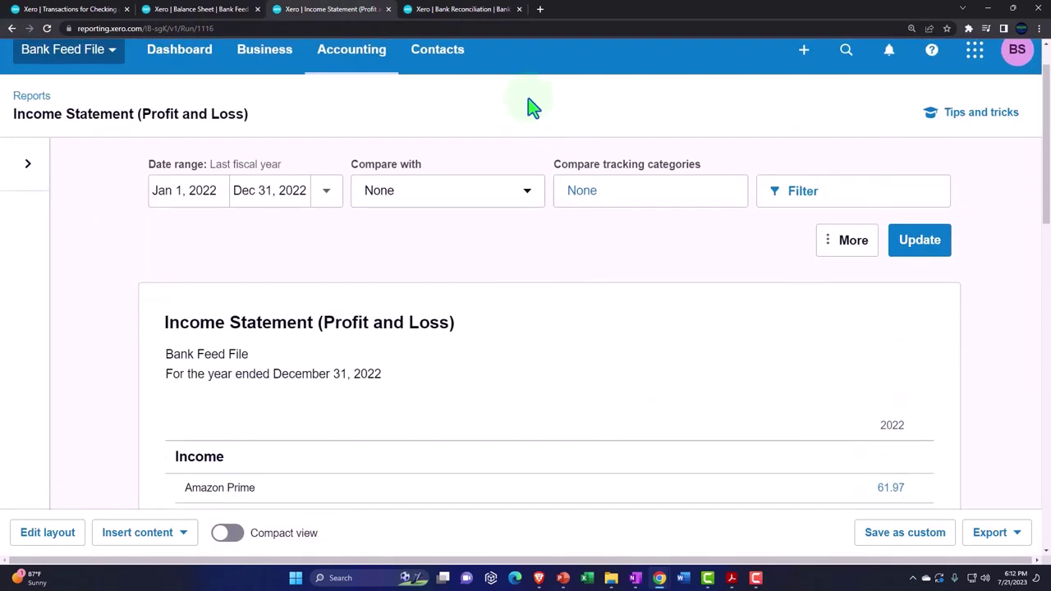
# Step: Refresh the August 31, 2022 bank reconciliation report for the checking account and review its Totals Summary
pyautogui.click(469, 10)
pyautogui.scroll(3, 717, 261)
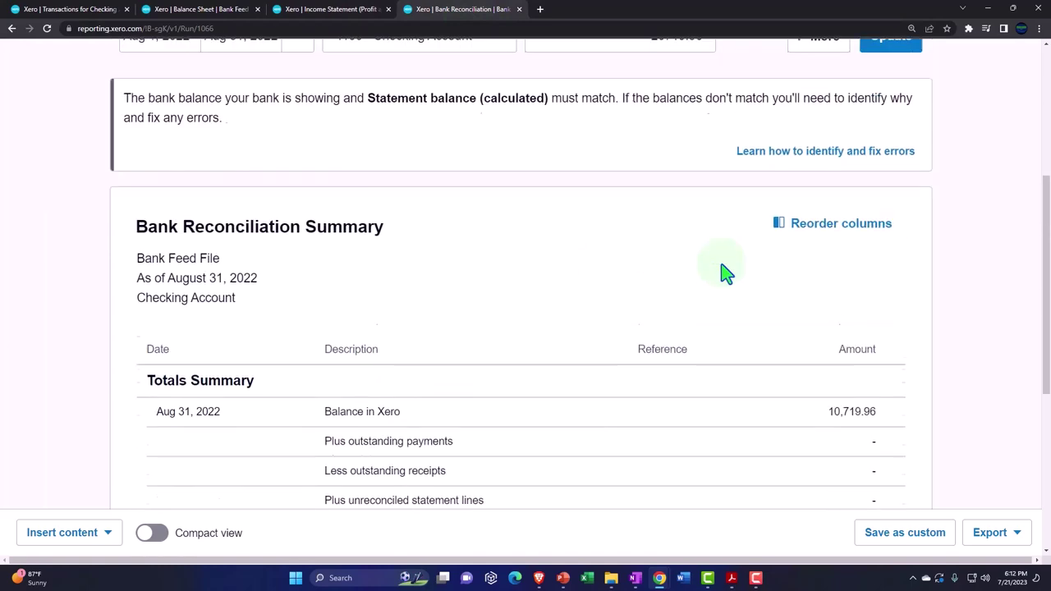
pyautogui.click(887, 63)
pyautogui.scroll(-5, 863, 181)
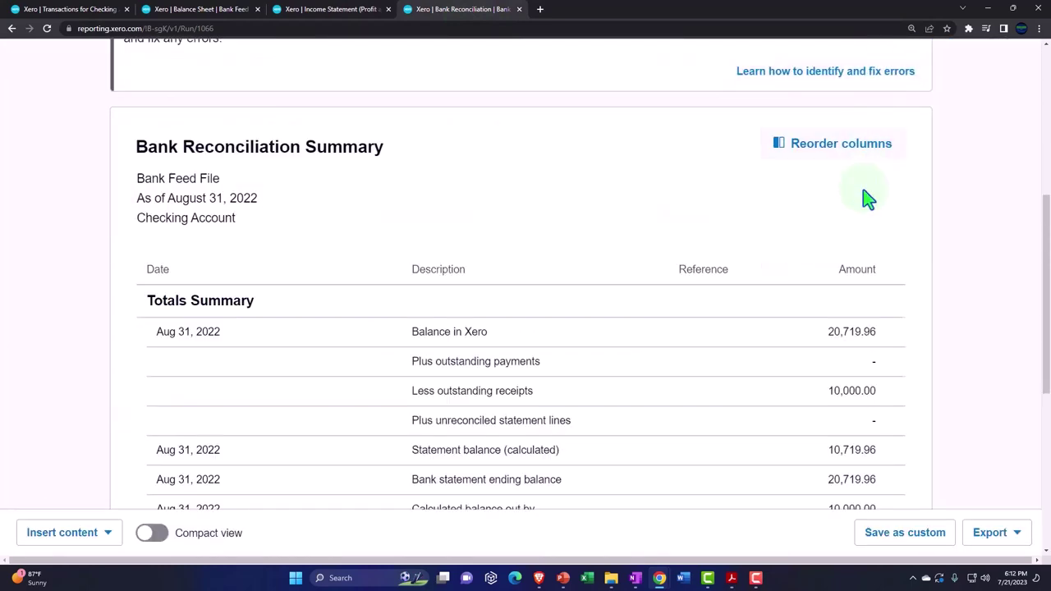
pyautogui.scroll(-1, 875, 226)
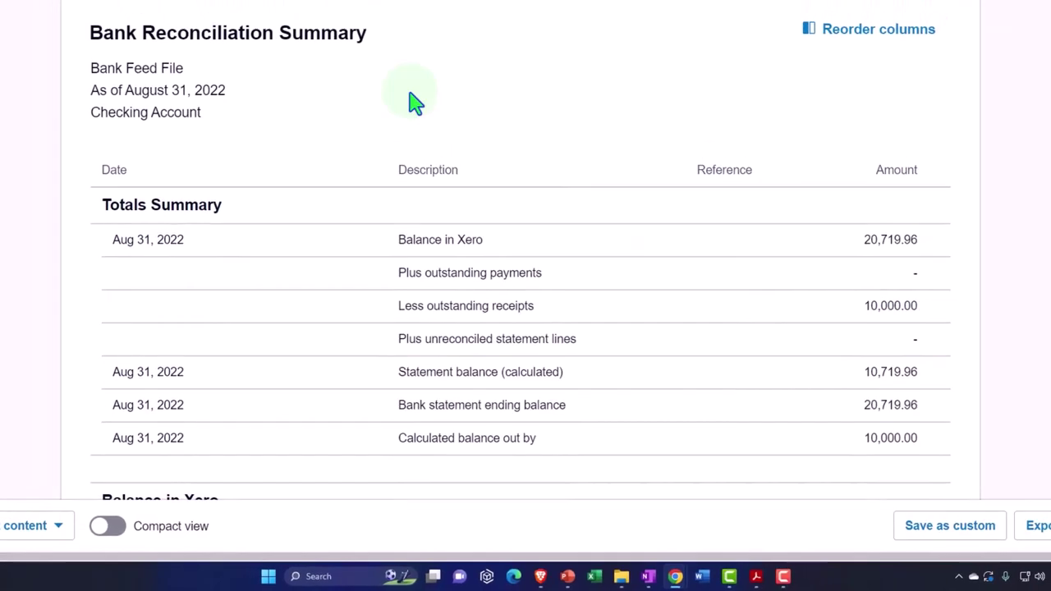
# Step: Open the Checking Account's transaction list from the bank accounts and compare the status of the Jul 31, 2022 Misc entry with the August entries
pyautogui.click(70, 9)
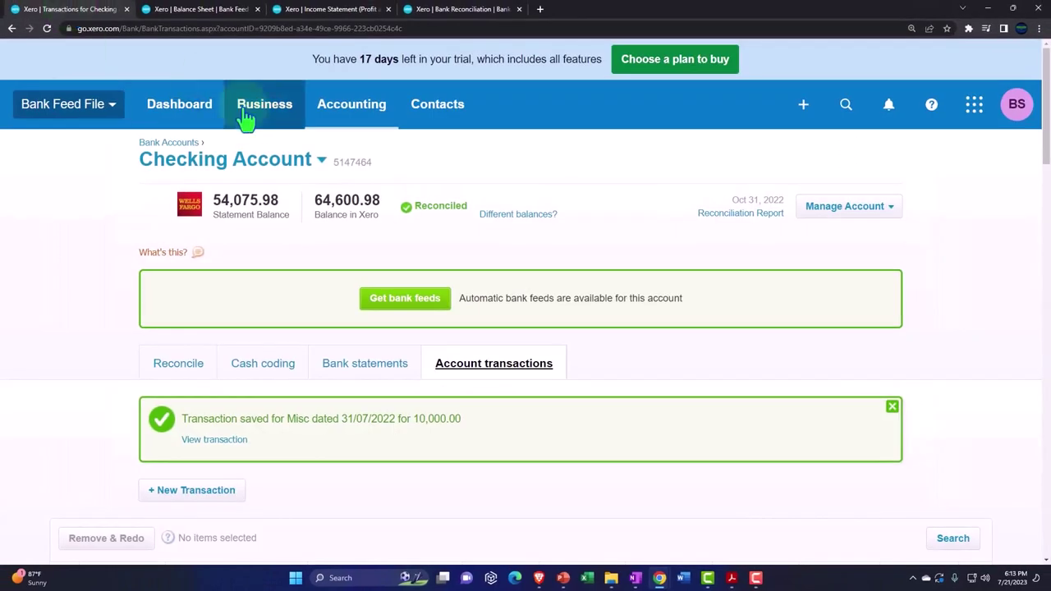
pyautogui.click(345, 119)
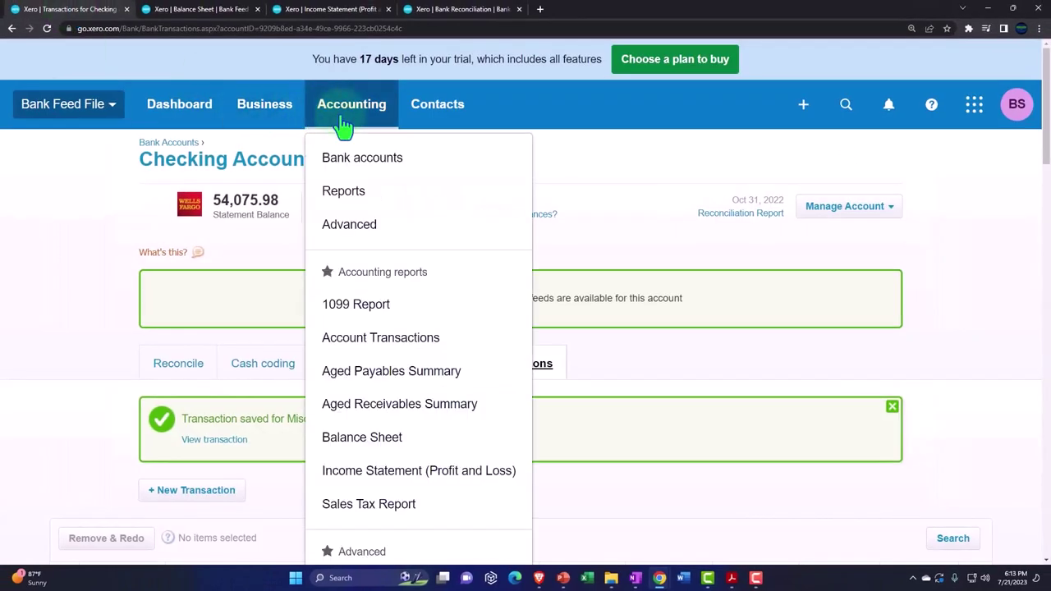
pyautogui.click(353, 174)
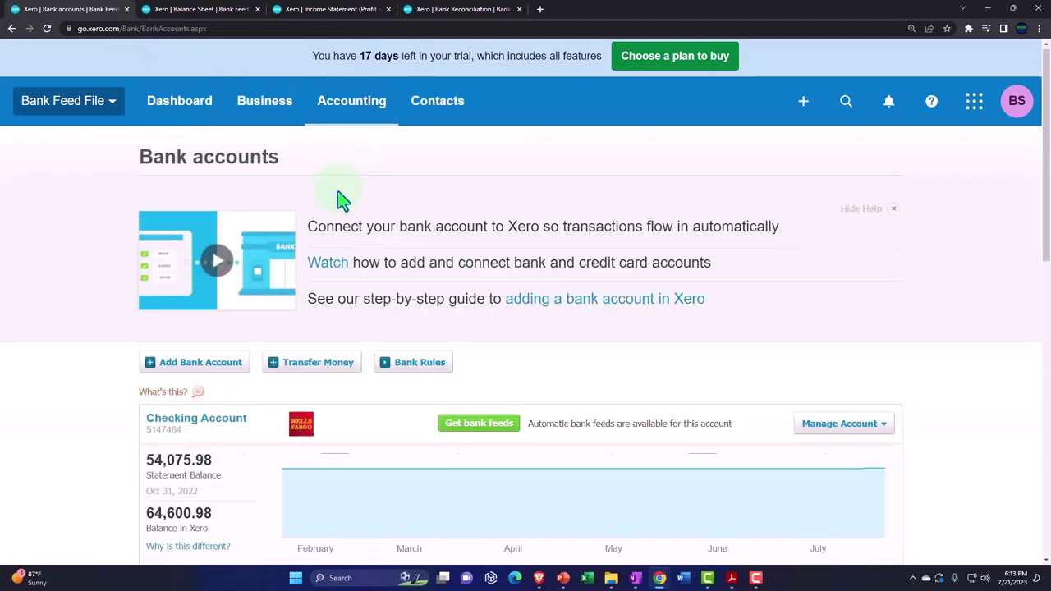
pyautogui.scroll(-2, 239, 331)
pyautogui.click(225, 319)
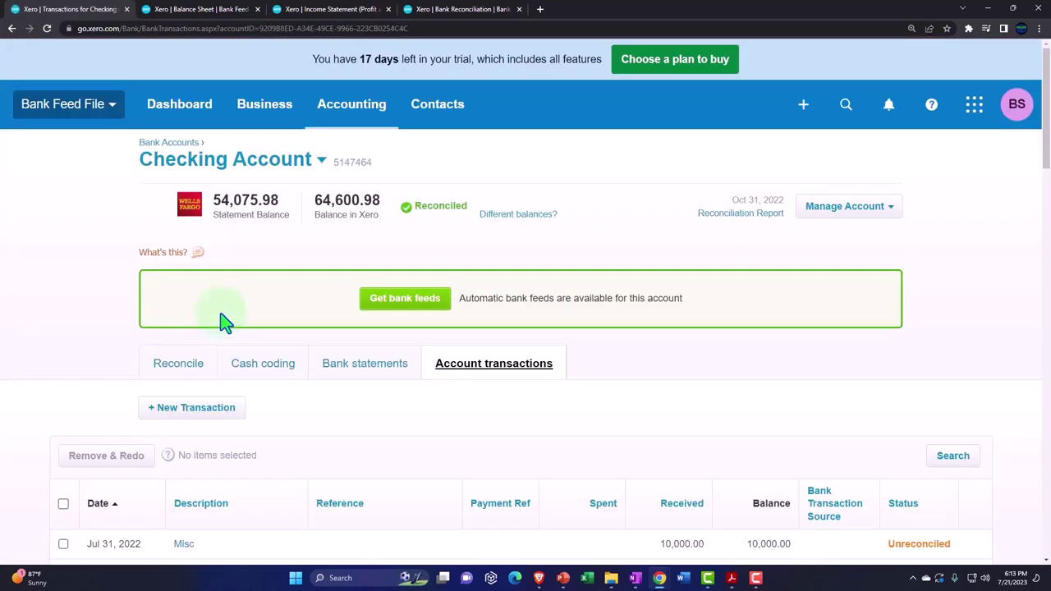
pyautogui.scroll(-2, 223, 322)
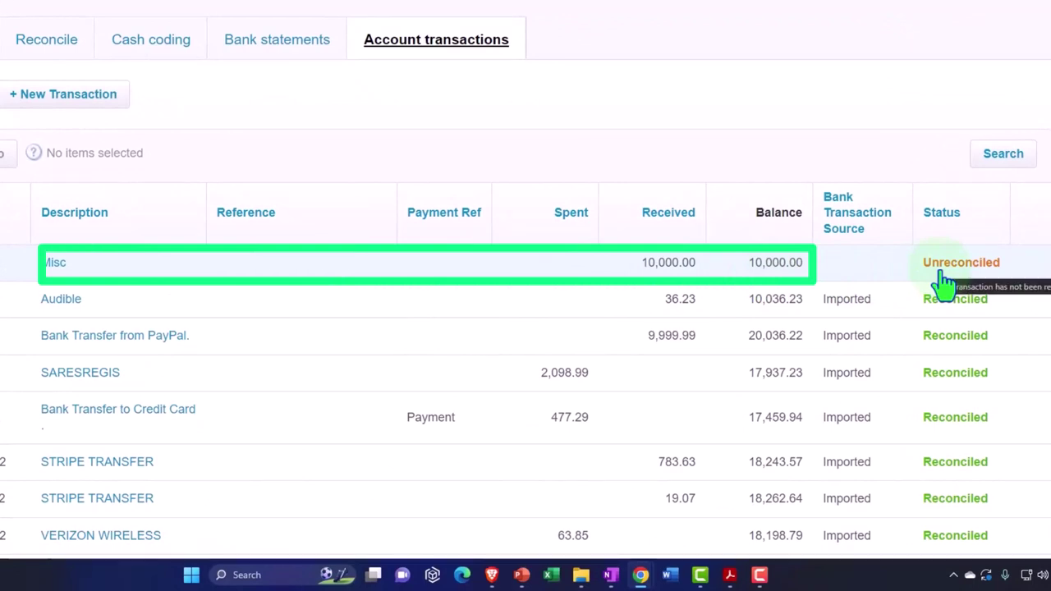
pyautogui.scroll(-3, 944, 283)
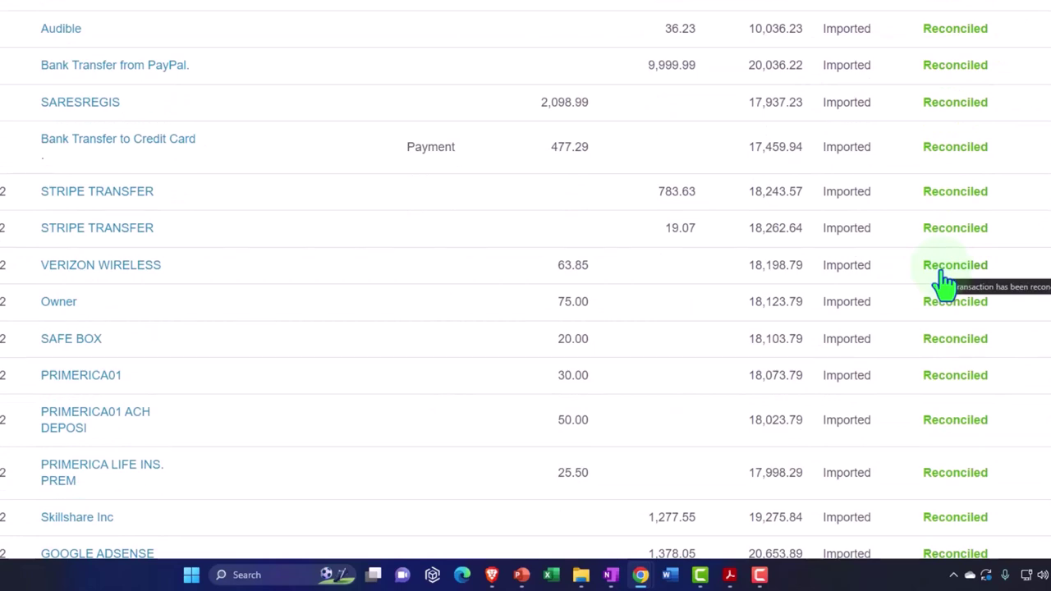
pyautogui.scroll(2, 944, 279)
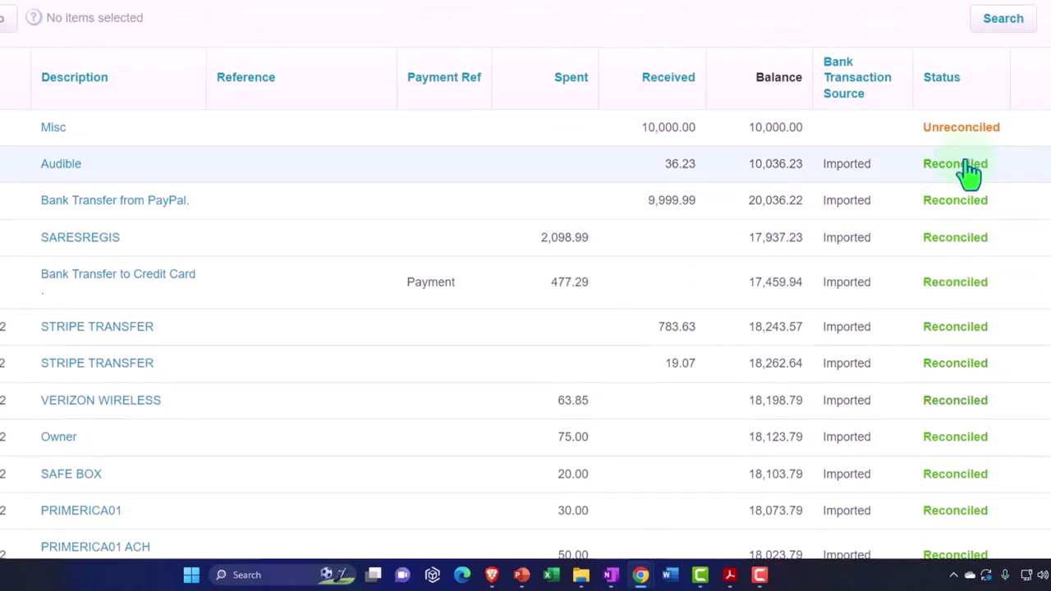
pyautogui.scroll(1, 969, 156)
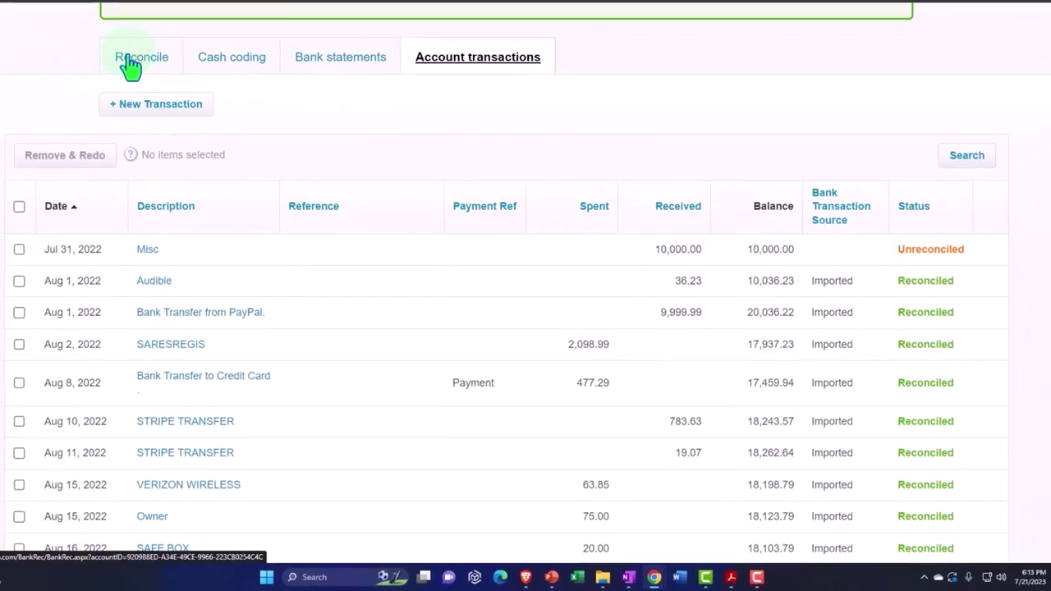
# Step: Check the account's reconcile view, review the beginning balance and deposits on the August PDF bank statement in Acrobat, and return to Xero
pyautogui.click(128, 62)
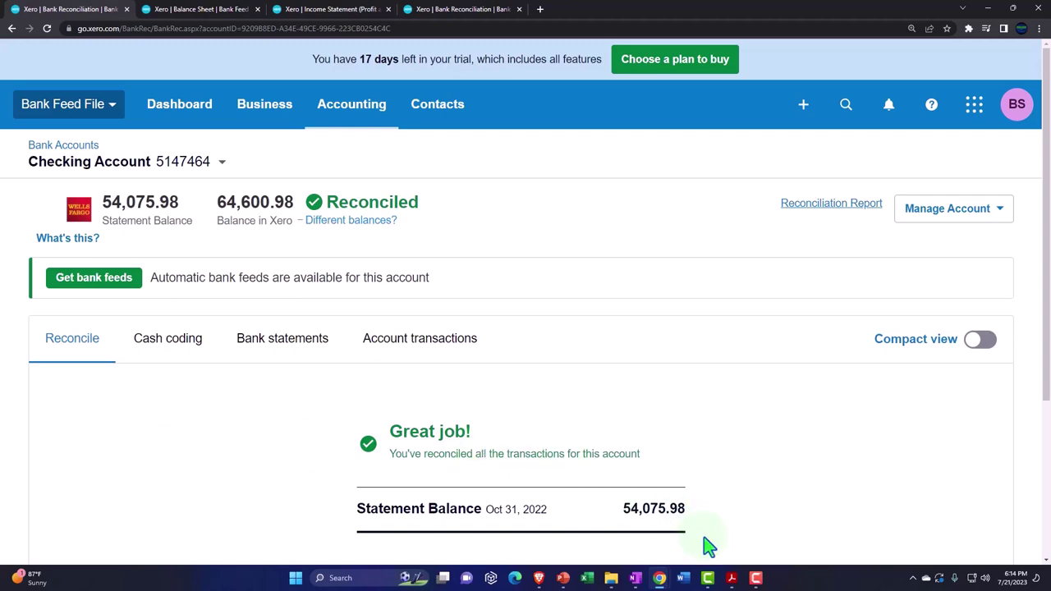
pyautogui.click(733, 579)
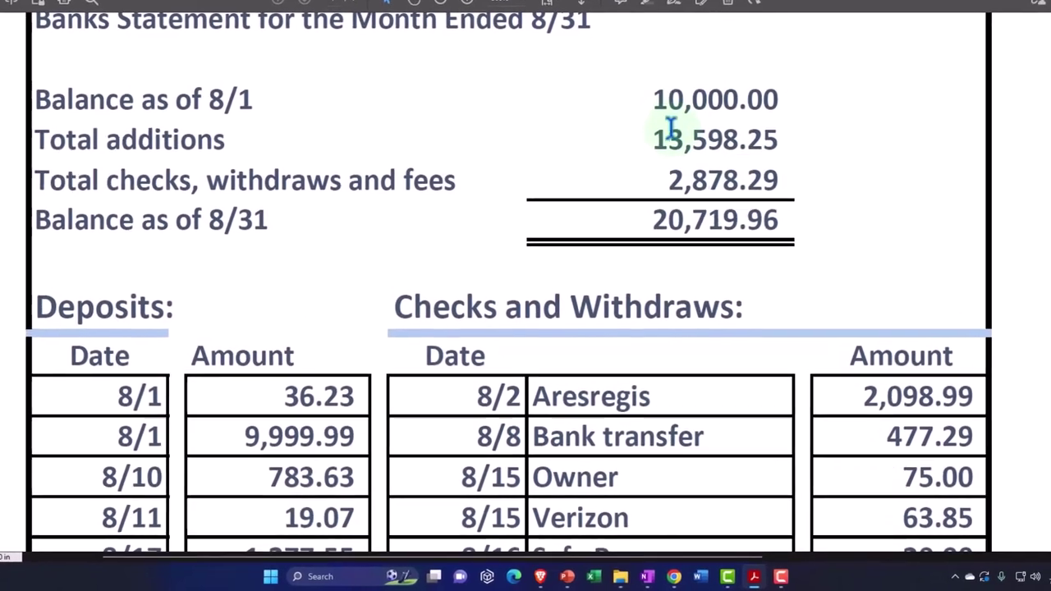
pyautogui.moveTo(663, 127); pyautogui.dragTo(677, 169)
pyautogui.moveTo(349, 386); pyautogui.dragTo(353, 431)
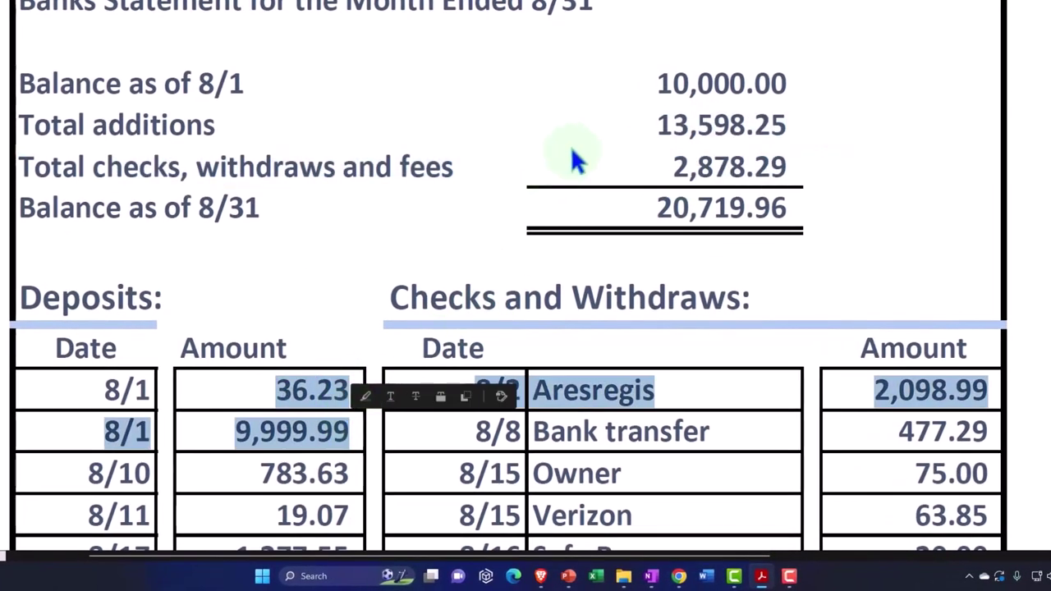
pyautogui.moveTo(657, 82); pyautogui.dragTo(790, 83)
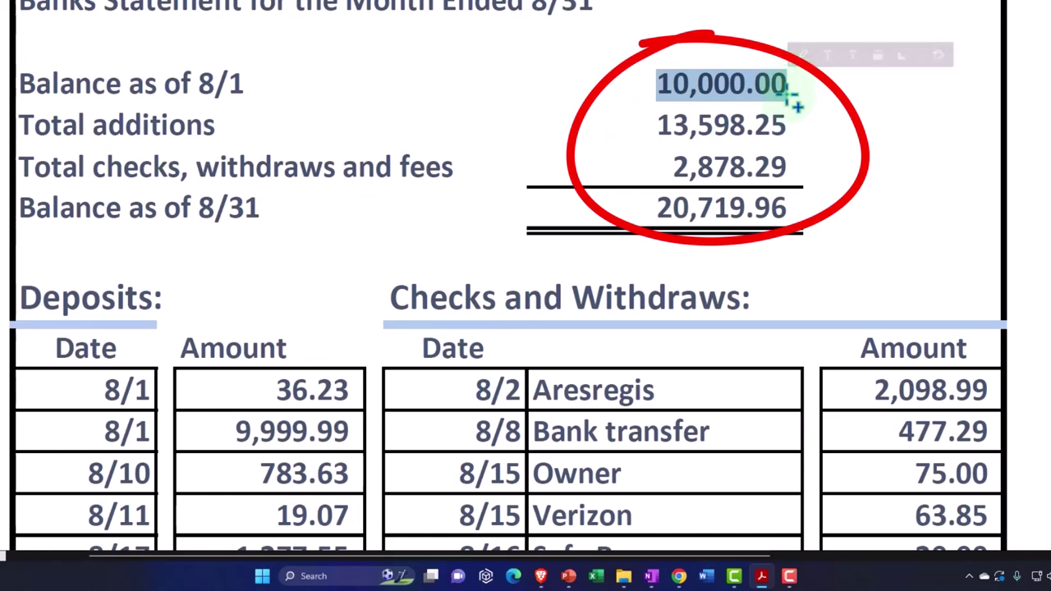
pyautogui.click(760, 576)
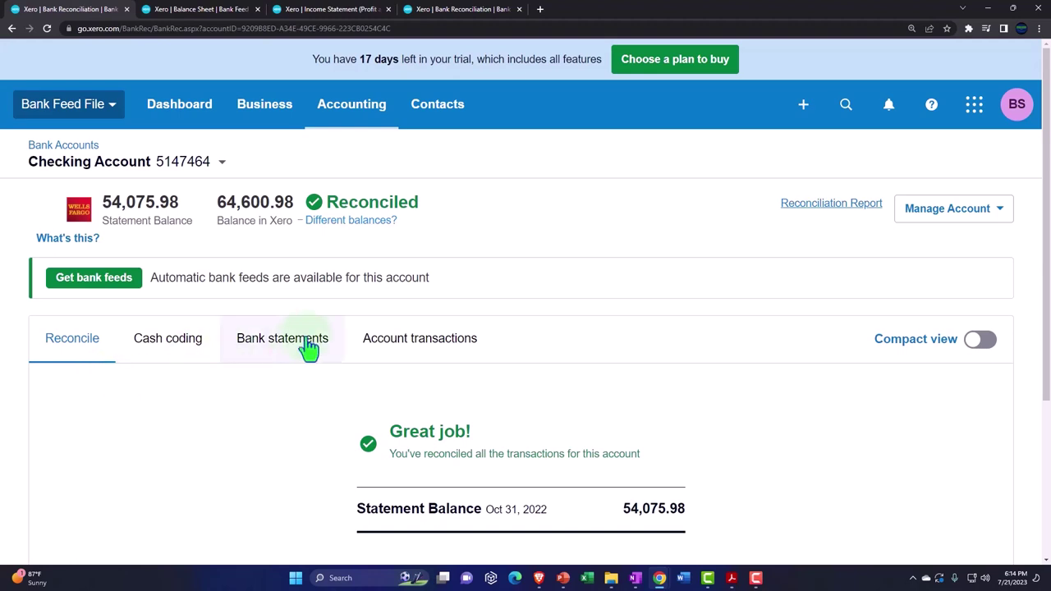
# Step: Open the Jul 31, 2022 Misc receive money transaction from the account transactions and mark it as reconciled
pyautogui.click(441, 347)
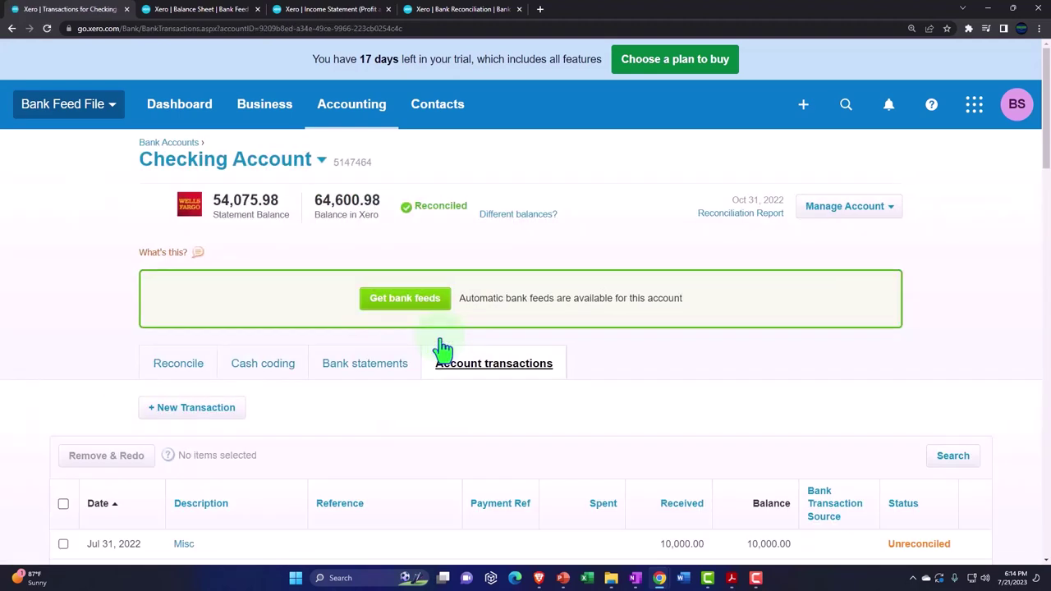
pyautogui.scroll(-2, 444, 349)
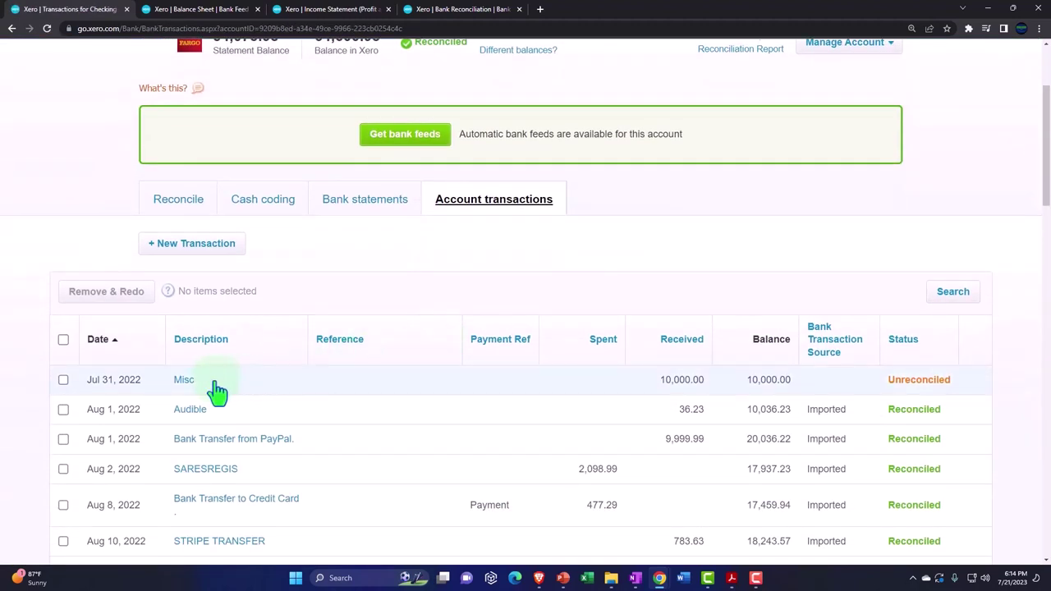
pyautogui.click(184, 386)
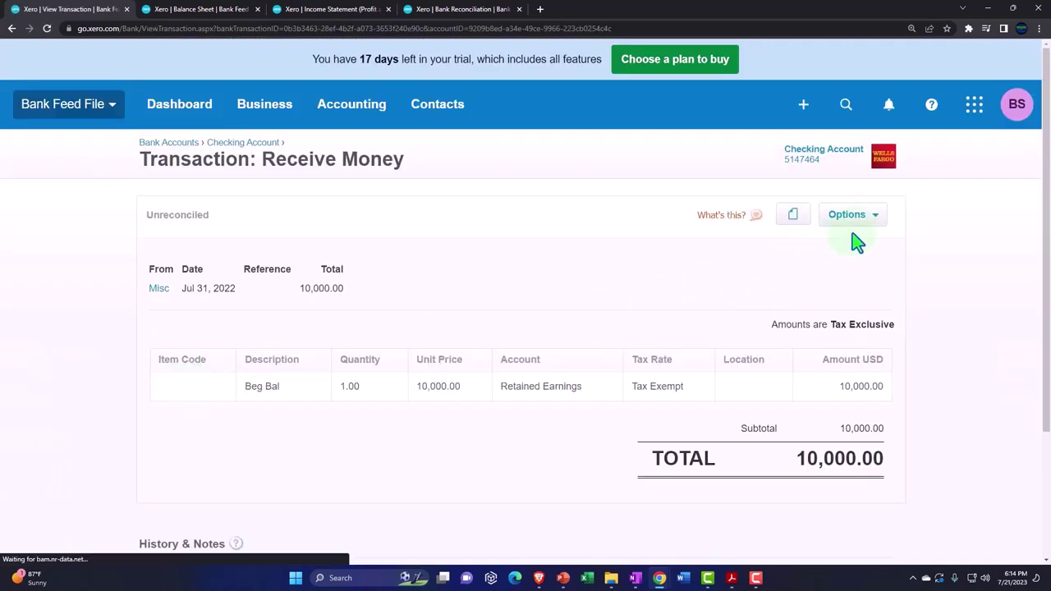
pyautogui.click(875, 224)
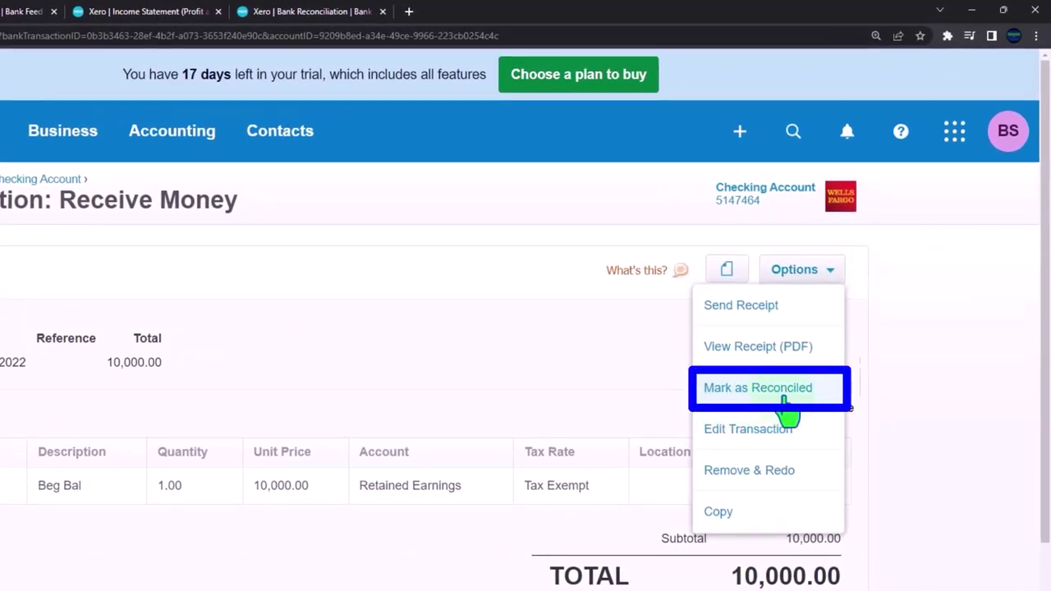
pyautogui.click(784, 400)
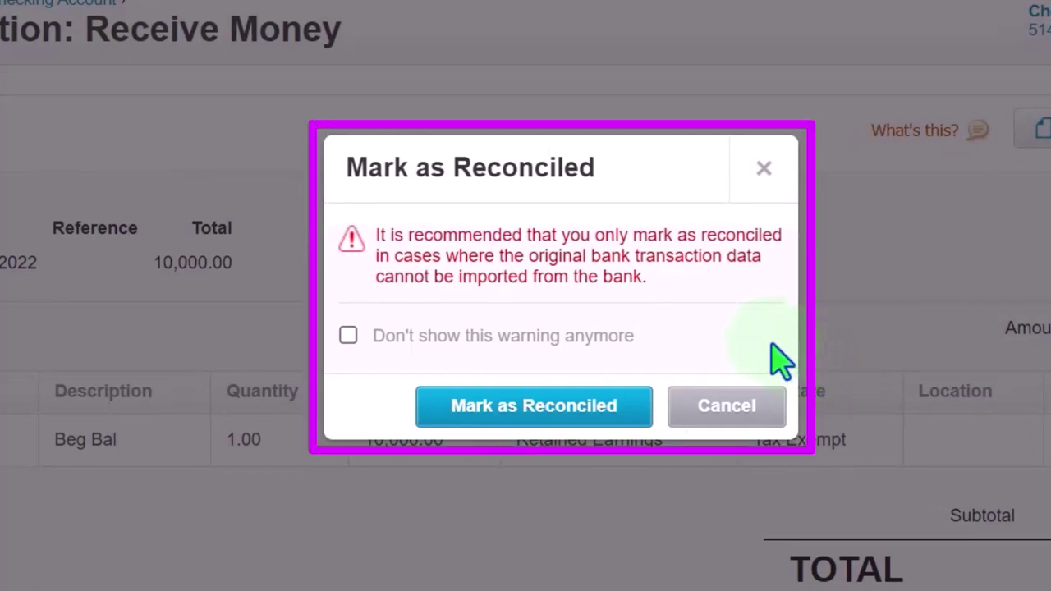
pyautogui.click(603, 415)
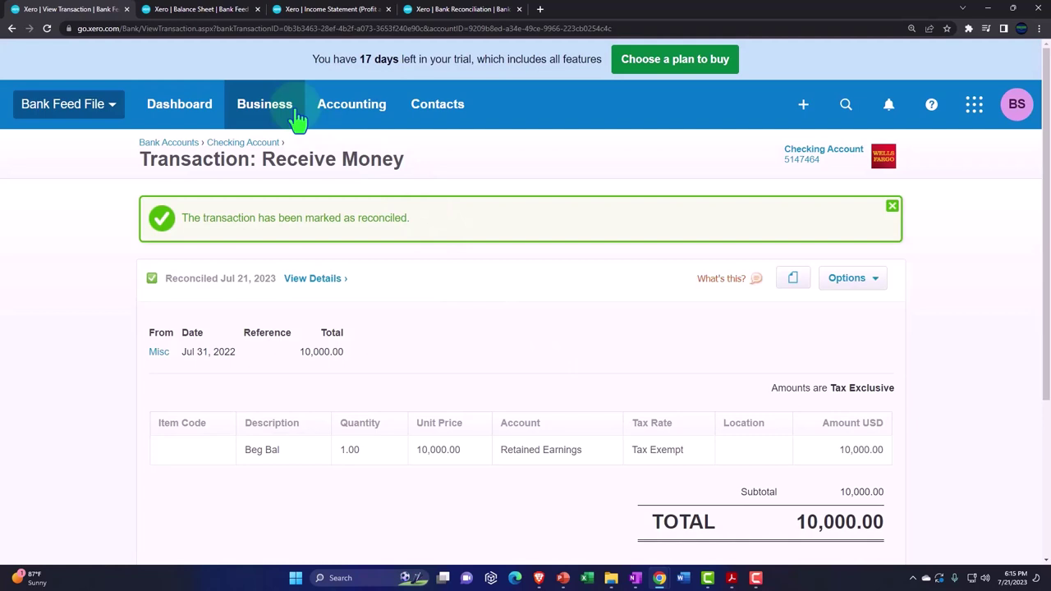
# Step: Reopen the Checking Account's transaction list and examine the reconciliation status of the Misc entry and the August and September entries
pyautogui.click(331, 113)
pyautogui.click(340, 170)
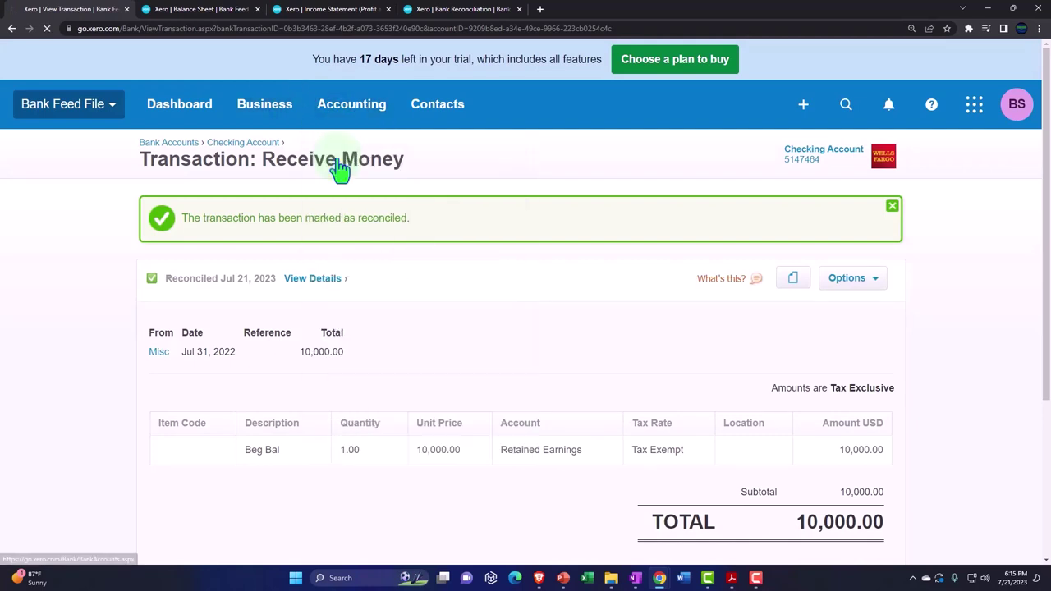
pyautogui.scroll(-3, 352, 318)
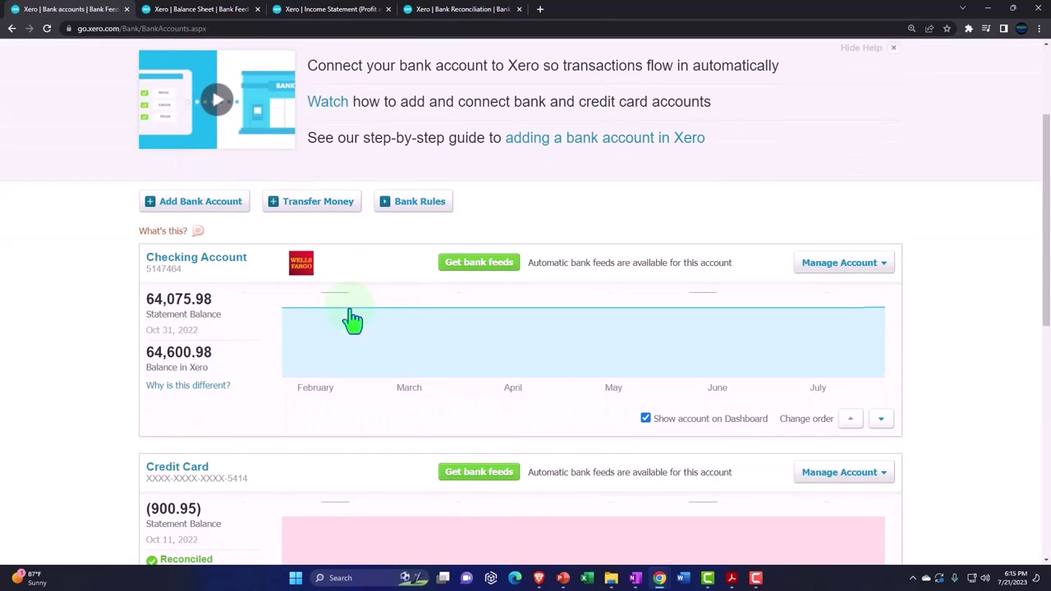
pyautogui.click(223, 262)
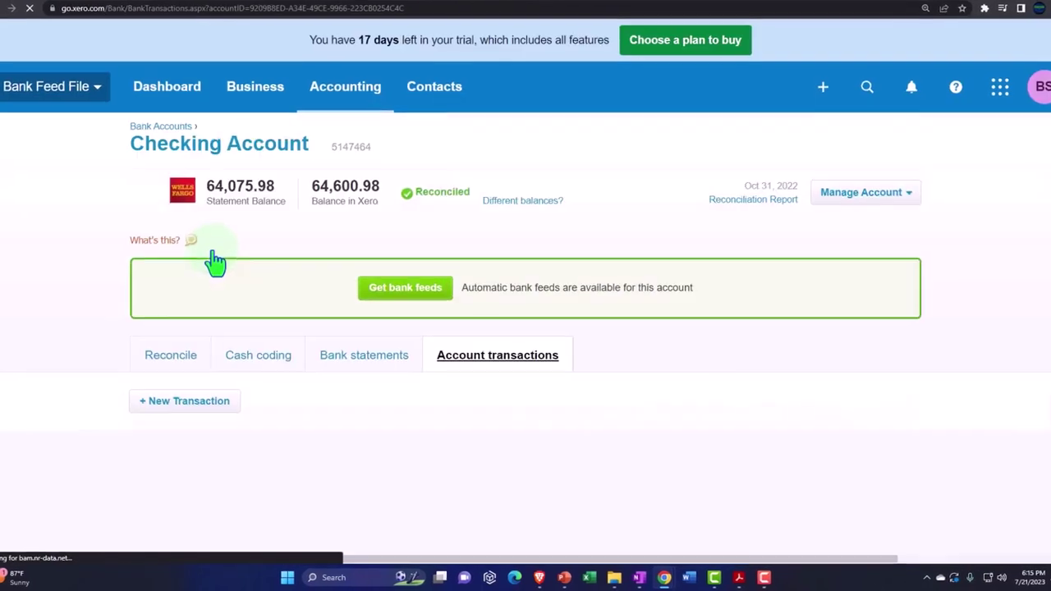
pyautogui.scroll(-3, 182, 230)
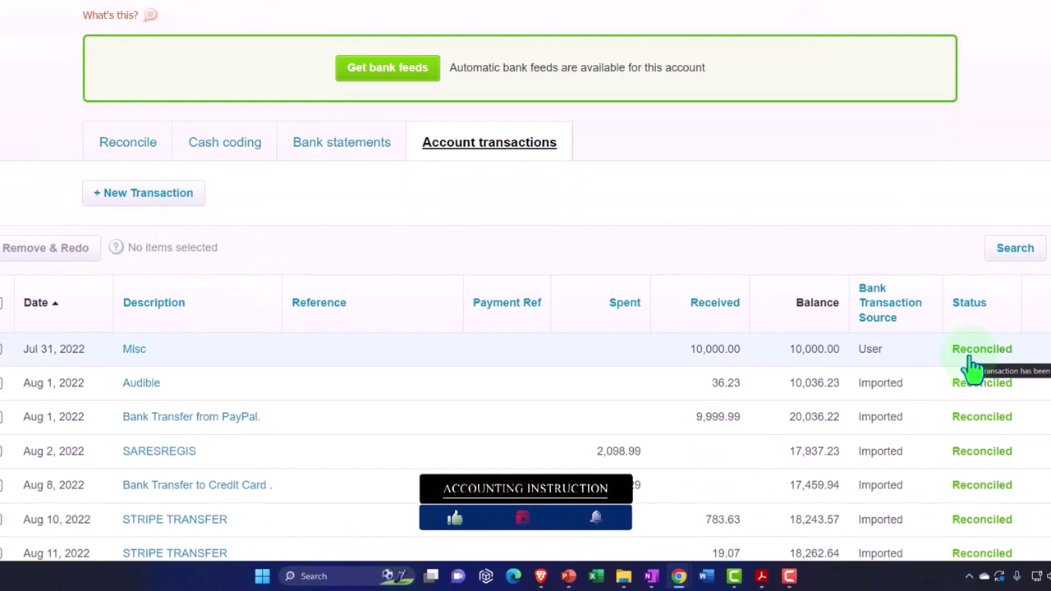
pyautogui.scroll(-2, 973, 369)
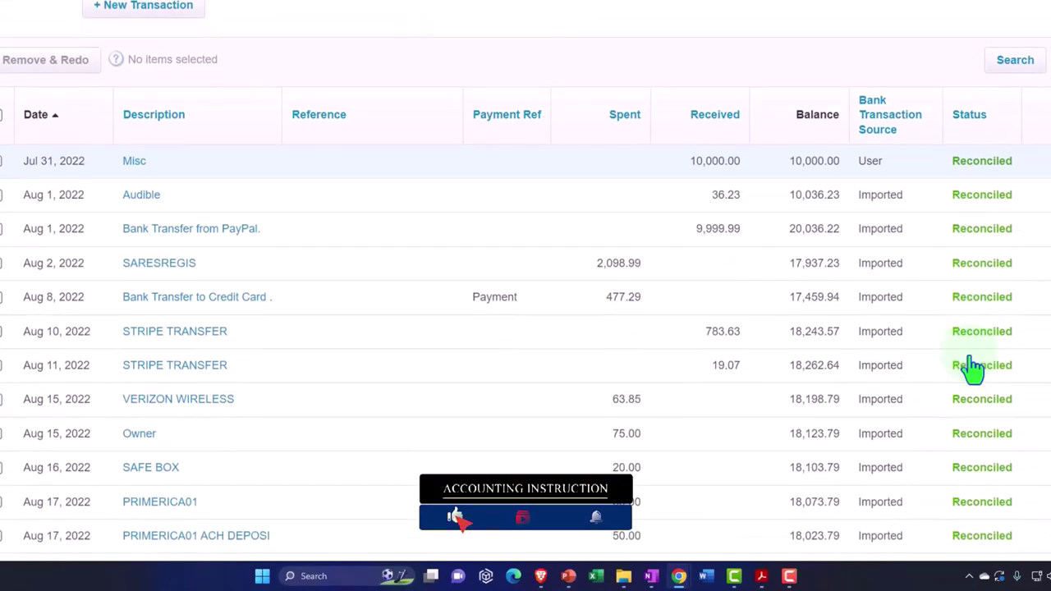
pyautogui.scroll(-5, 974, 369)
pyautogui.scroll(-5, 973, 369)
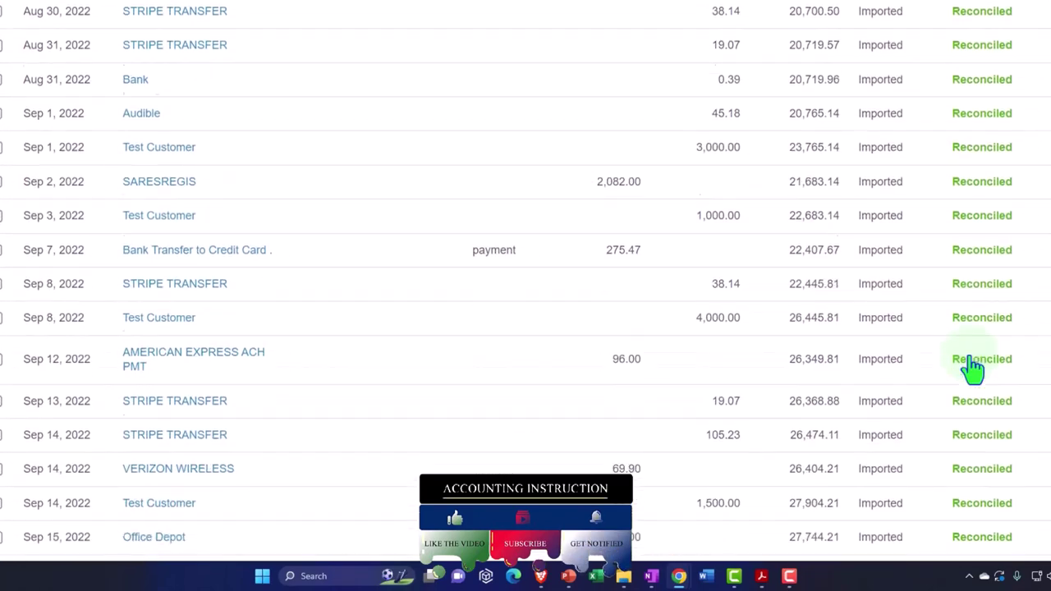
pyautogui.scroll(-1, 973, 369)
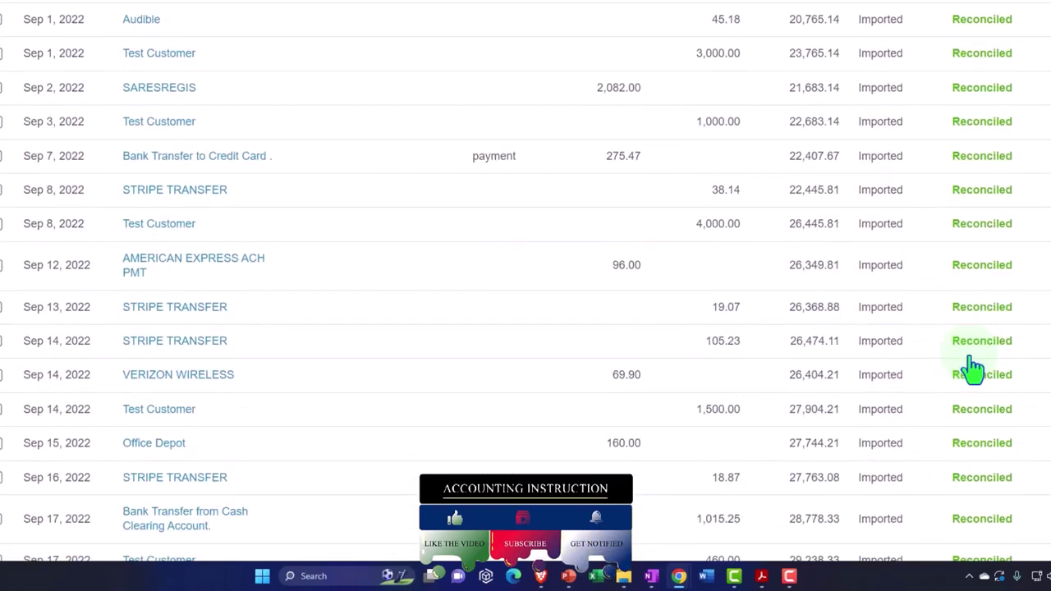
# Step: Check the Checking Account's reconcile view for its statement balance, and return to the account transactions
pyautogui.scroll(14, 973, 369)
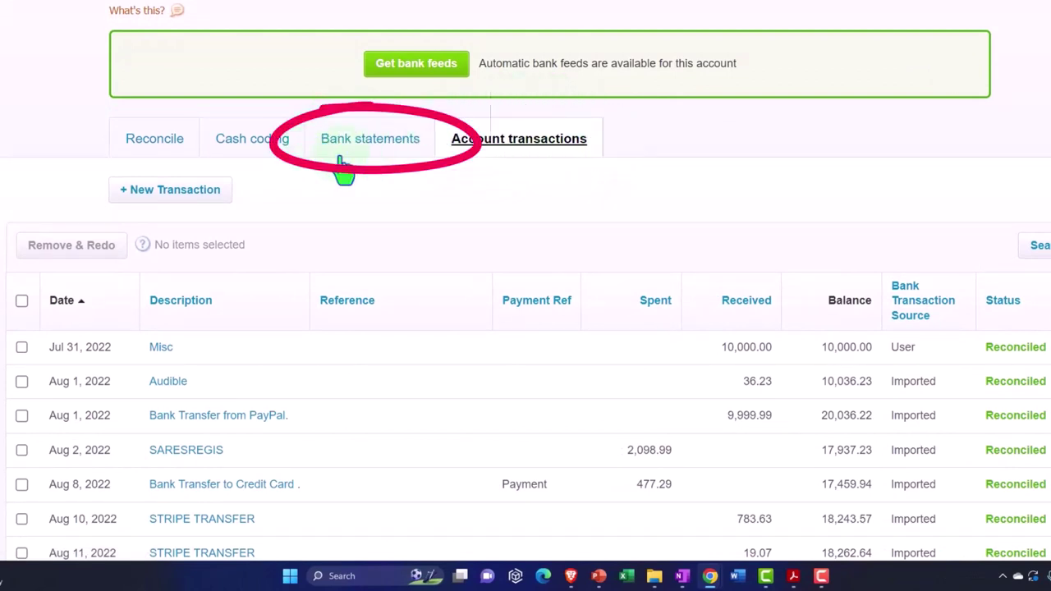
pyautogui.click(164, 141)
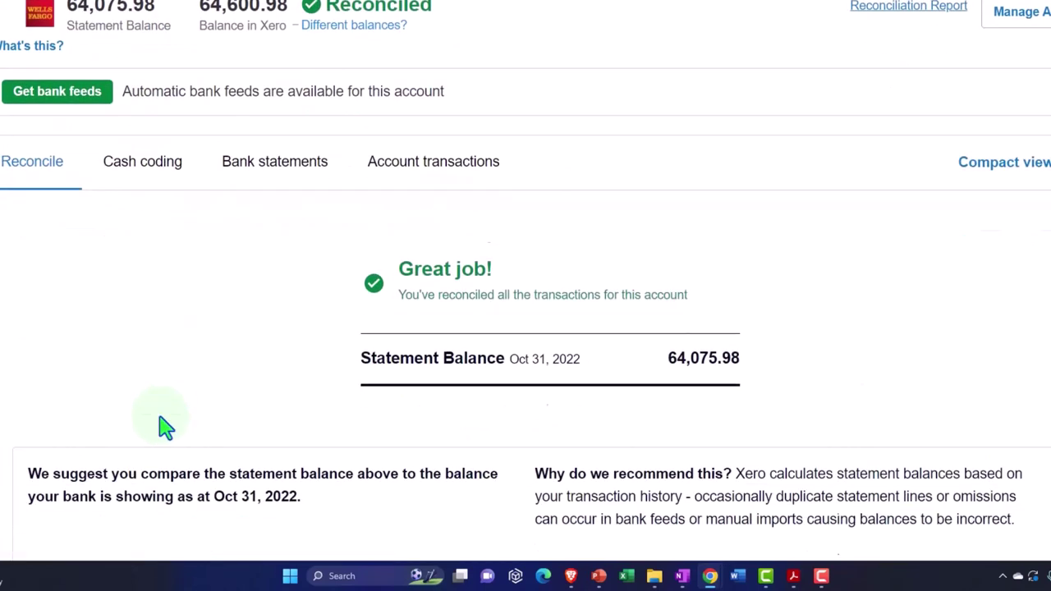
pyautogui.scroll(-1, 164, 426)
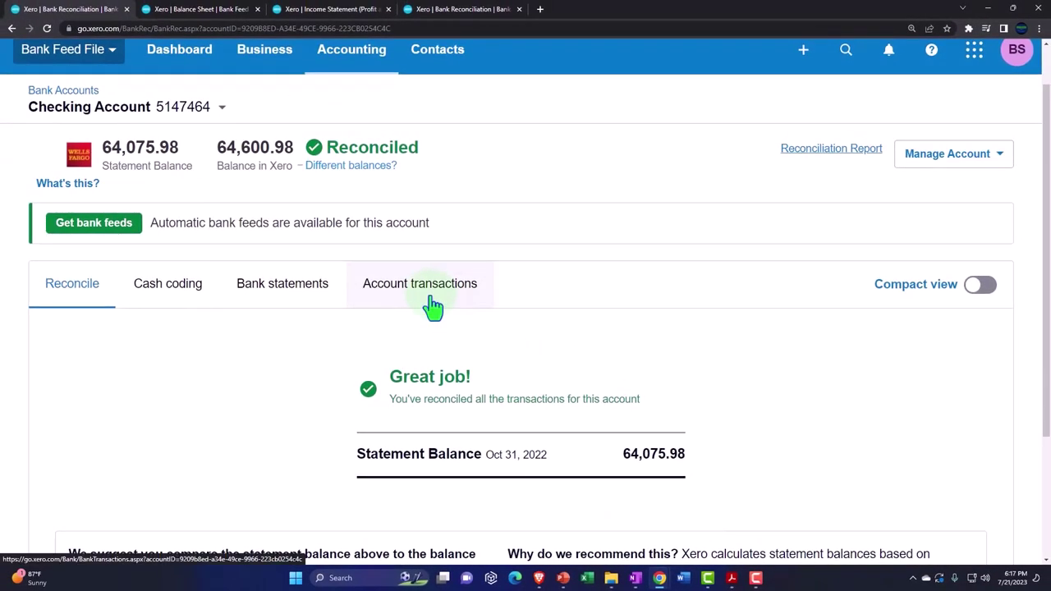
pyautogui.click(430, 301)
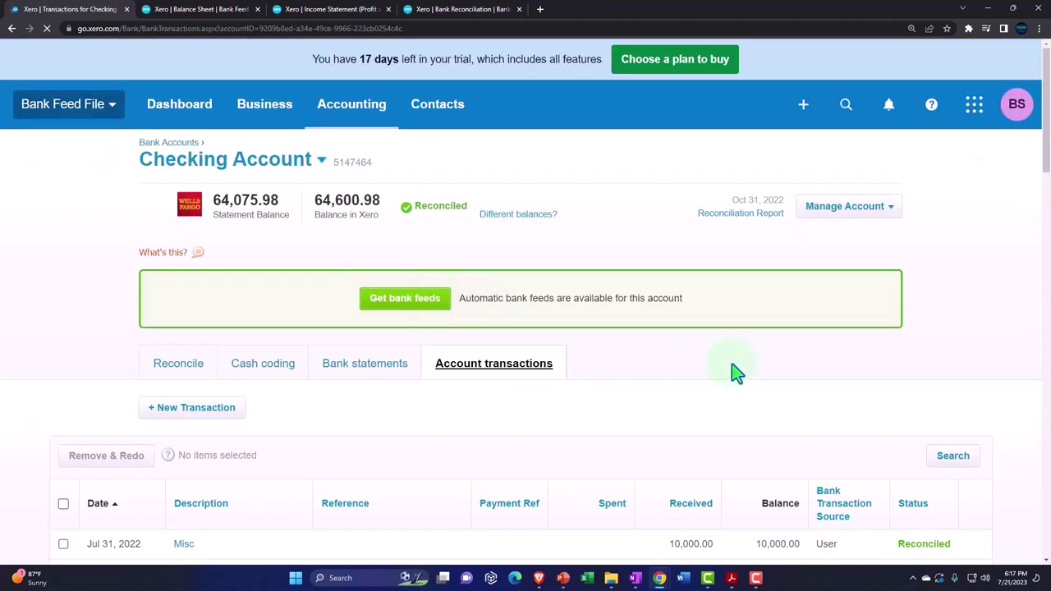
# Step: Update the Checking Account's Bank Reconciliation Summary for Aug 1 to Aug 31, 2022 and review the totals summary
pyautogui.scroll(-3, 734, 370)
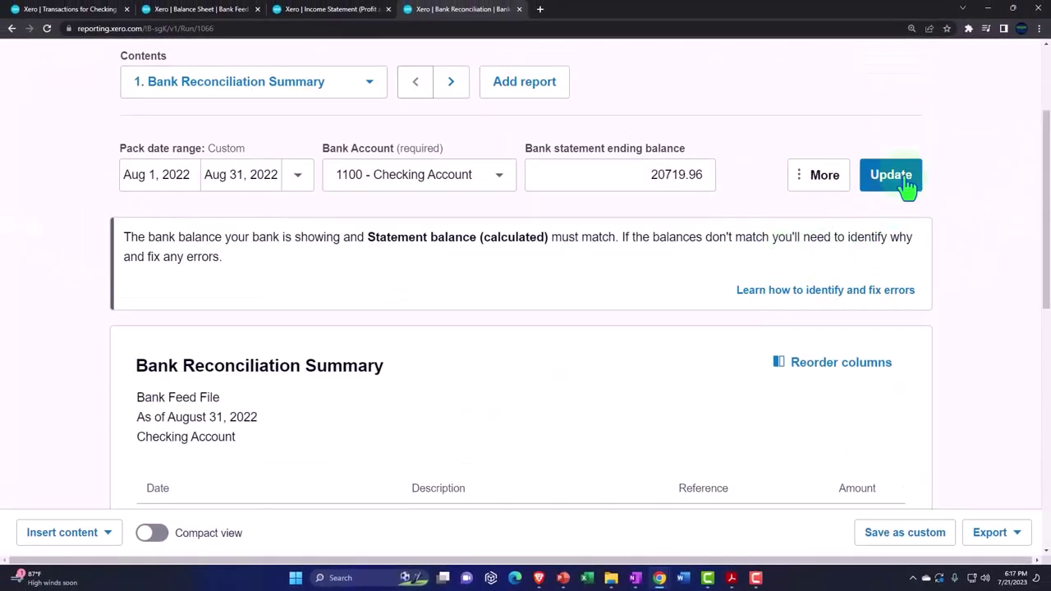
pyautogui.click(905, 182)
pyautogui.scroll(-5, 868, 316)
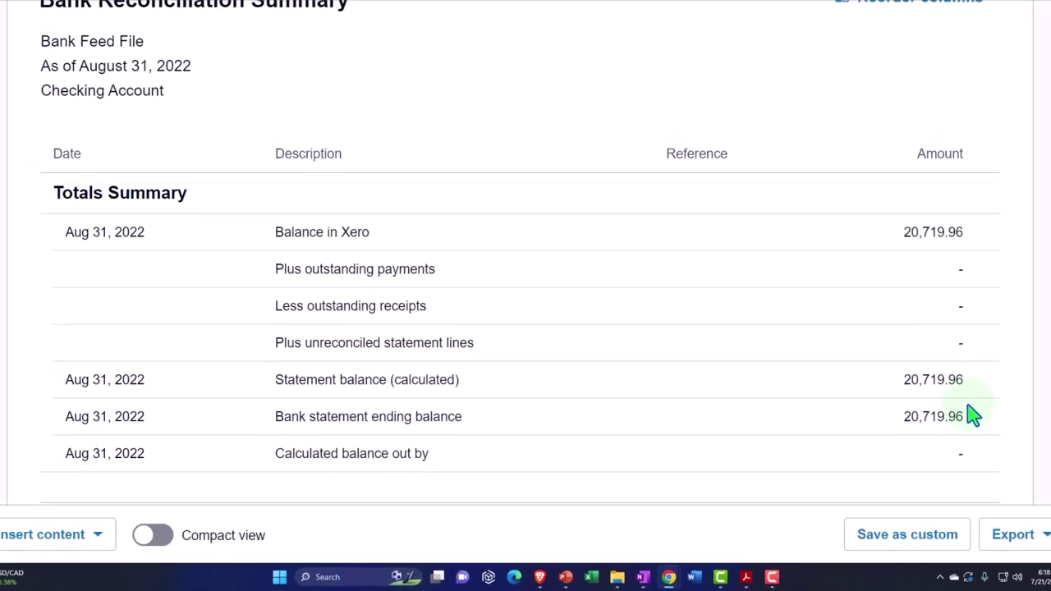
# Step: Compare the Checking Account balance on the Aug 31, 2022 Balance Sheet with the August PDF bank statement in Acrobat, and return to Xero
pyautogui.click(230, 8)
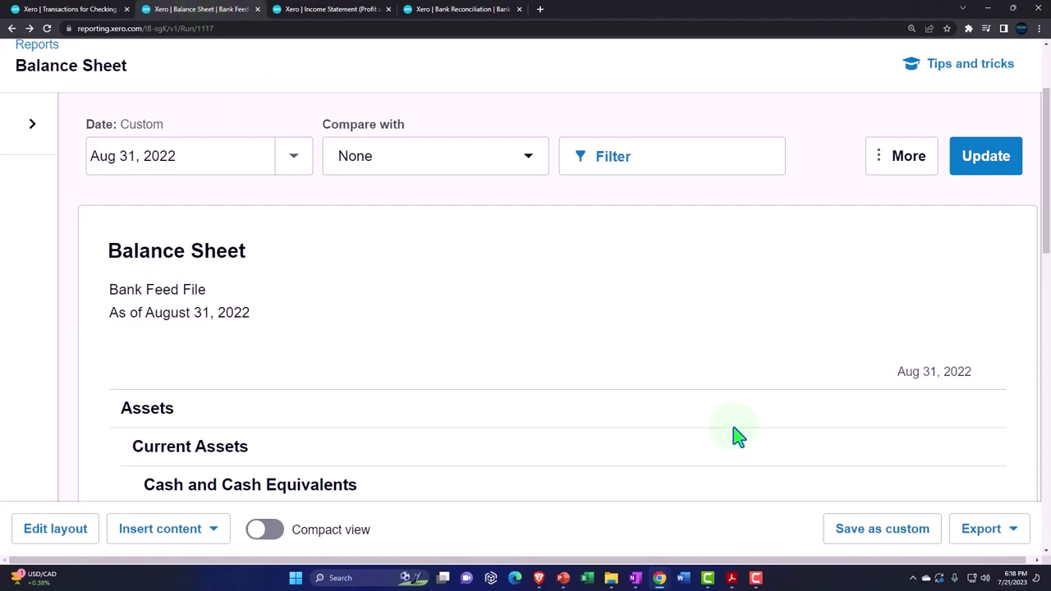
pyautogui.scroll(-2, 821, 427)
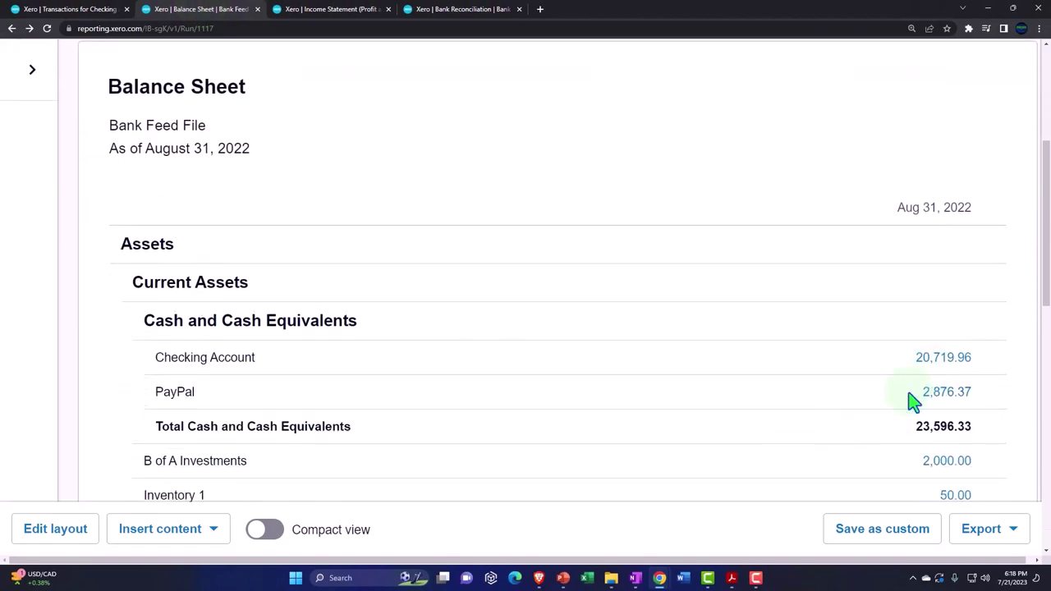
pyautogui.click(731, 578)
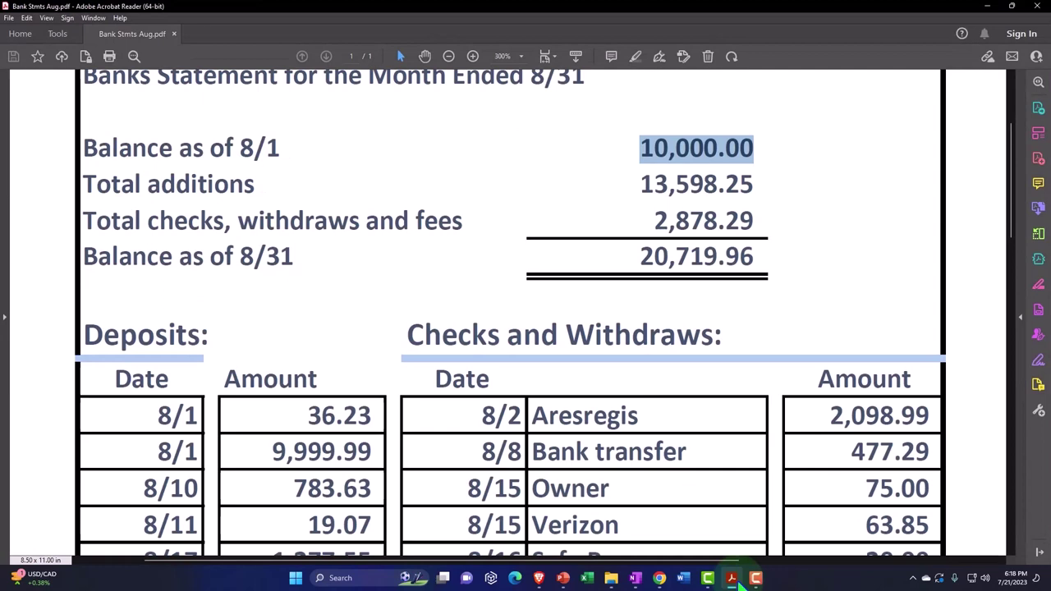
pyautogui.click(989, 8)
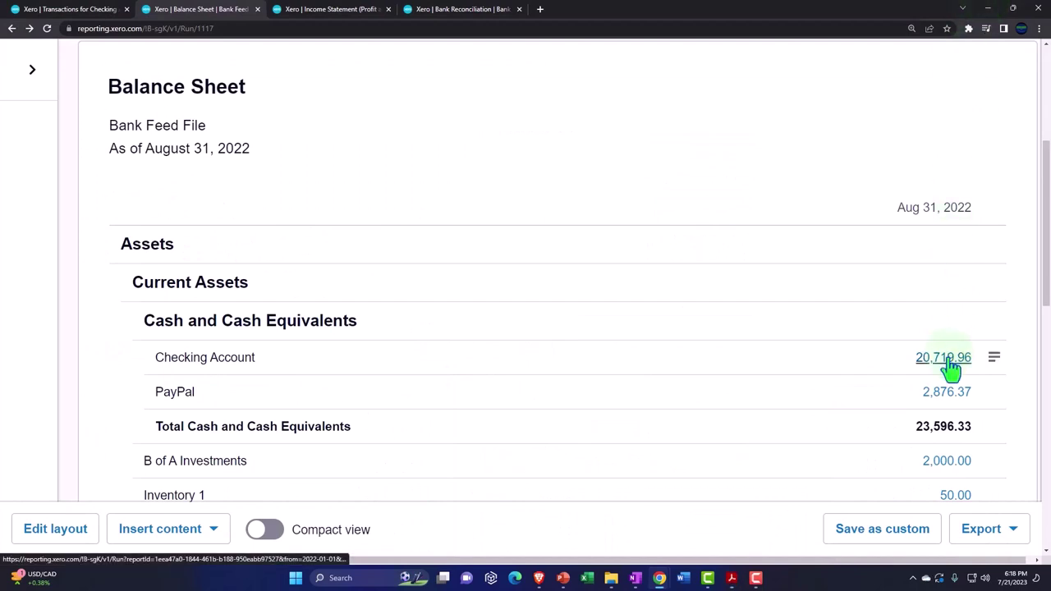
# Step: Open the transactions behind the Balance Sheet's Checking Account balance and examine the Jul 31, 2022 Misc entry
pyautogui.click(949, 362)
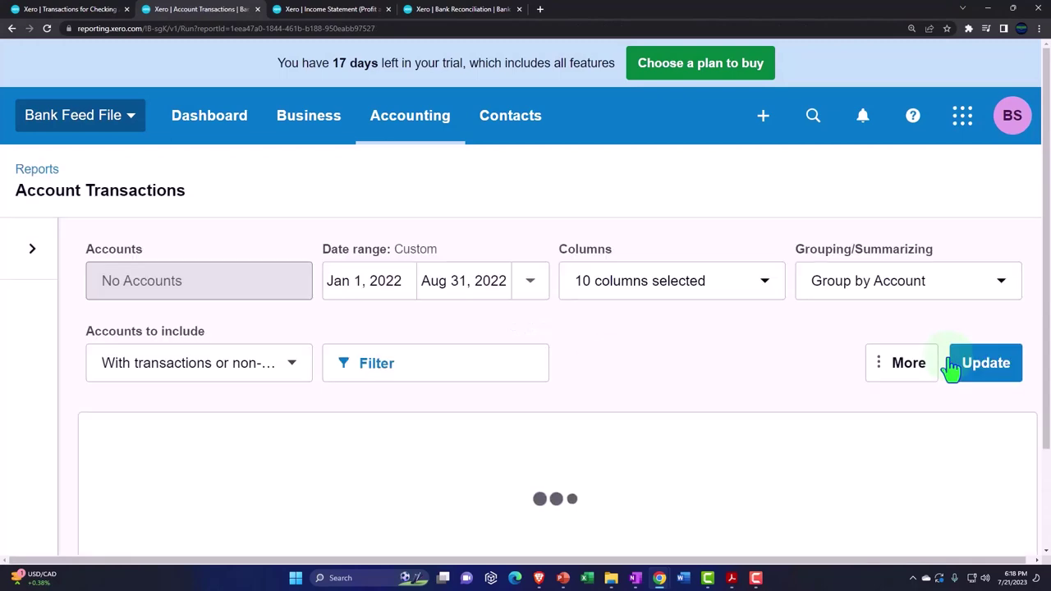
pyautogui.scroll(-5, 951, 369)
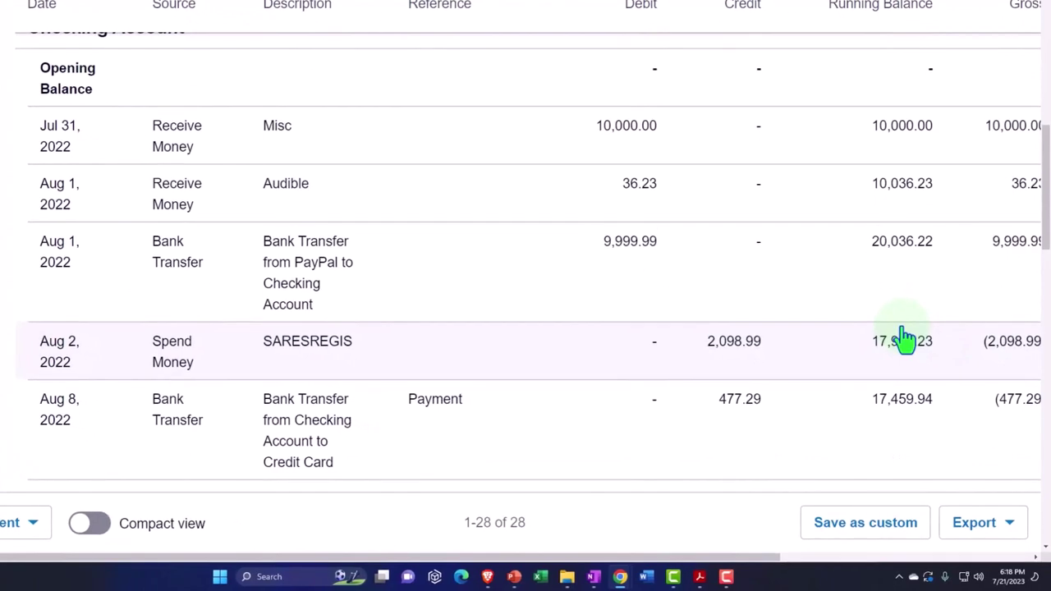
pyautogui.moveTo(244, 183)
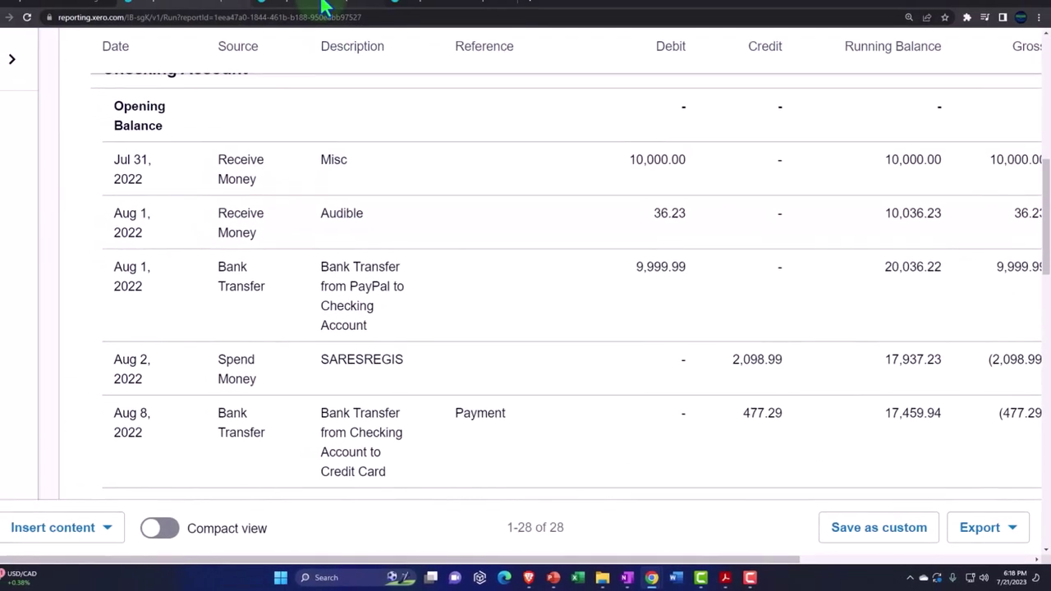
# Step: Review the income accounts on the Income Statement for 2022
pyautogui.click(323, 7)
pyautogui.scroll(-5, 304, 312)
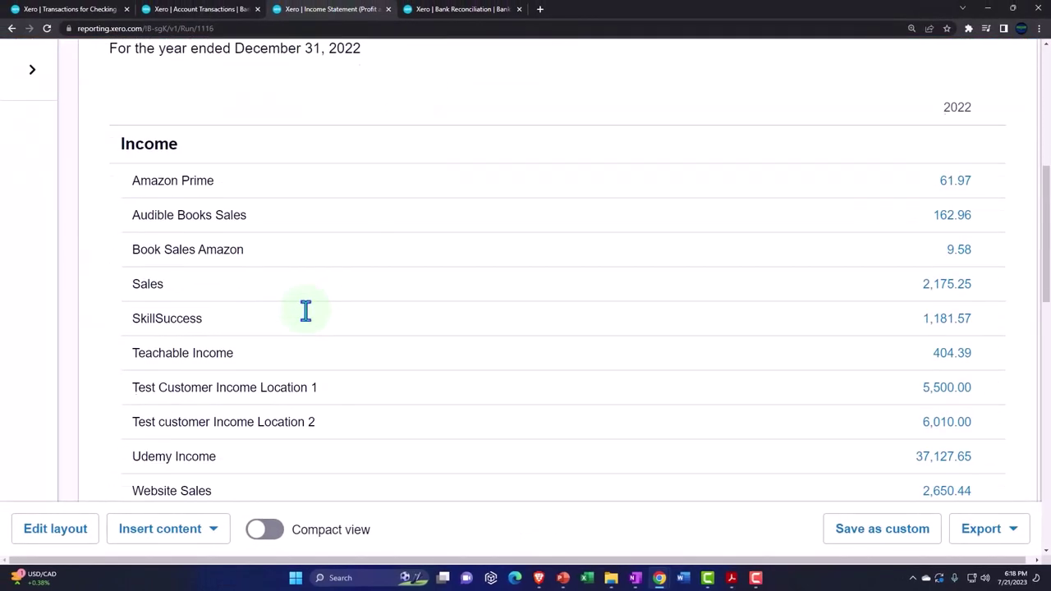
pyautogui.moveTo(305, 311)
# Step: Review the August entries in the Checking Account's Account Transactions report and return to the Balance Sheet
pyautogui.click(240, 10)
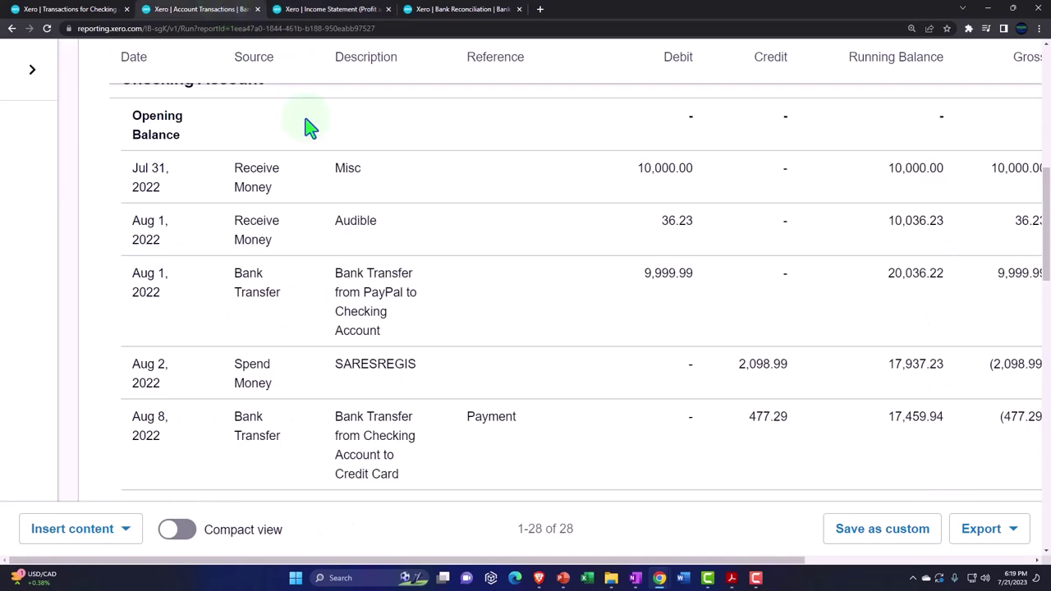
pyautogui.scroll(-5, 666, 306)
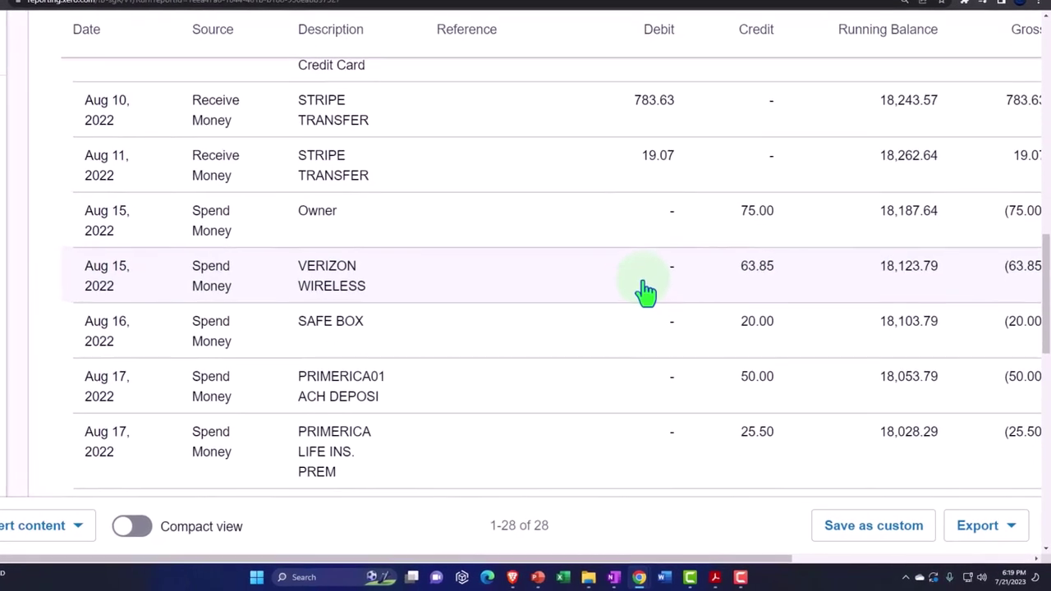
pyautogui.scroll(10, 632, 281)
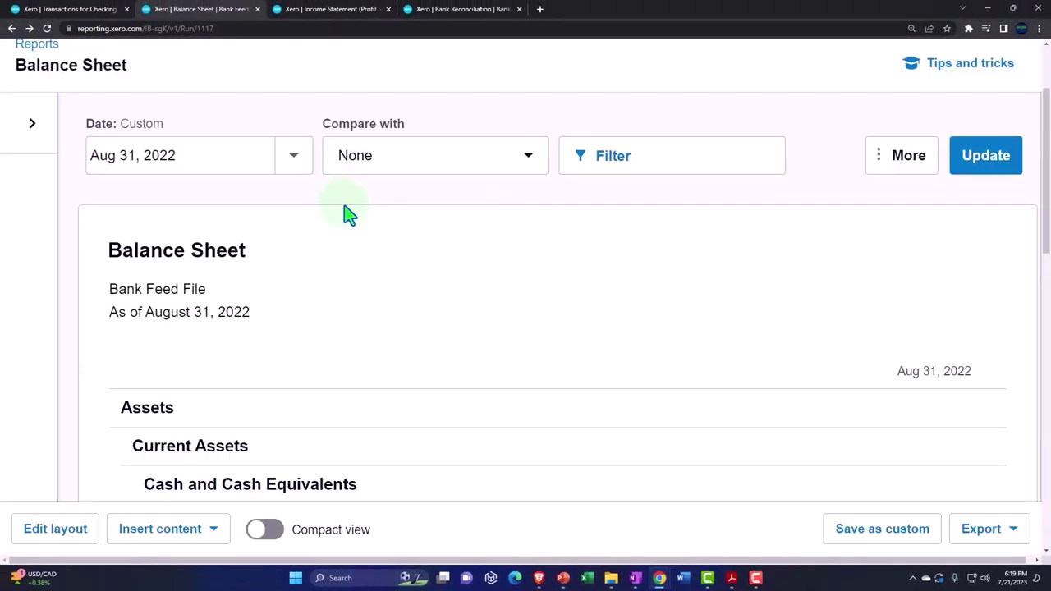
# Step: Examine the assets, liabilities and equity on the Aug 31, 2022 Balance Sheet, including Retained Earnings
pyautogui.scroll(-2, 345, 214)
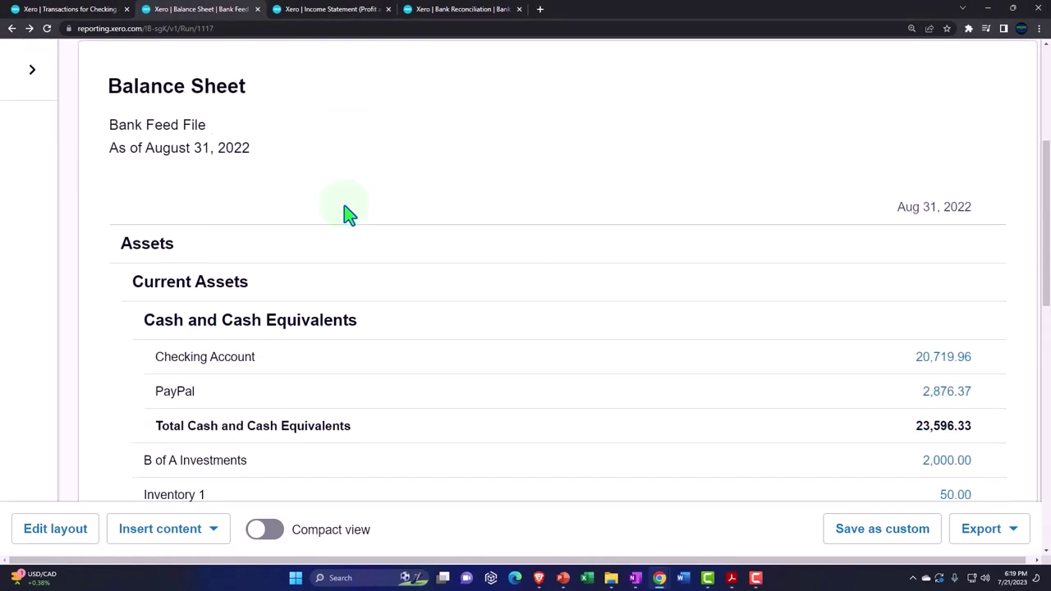
pyautogui.scroll(-3, 662, 301)
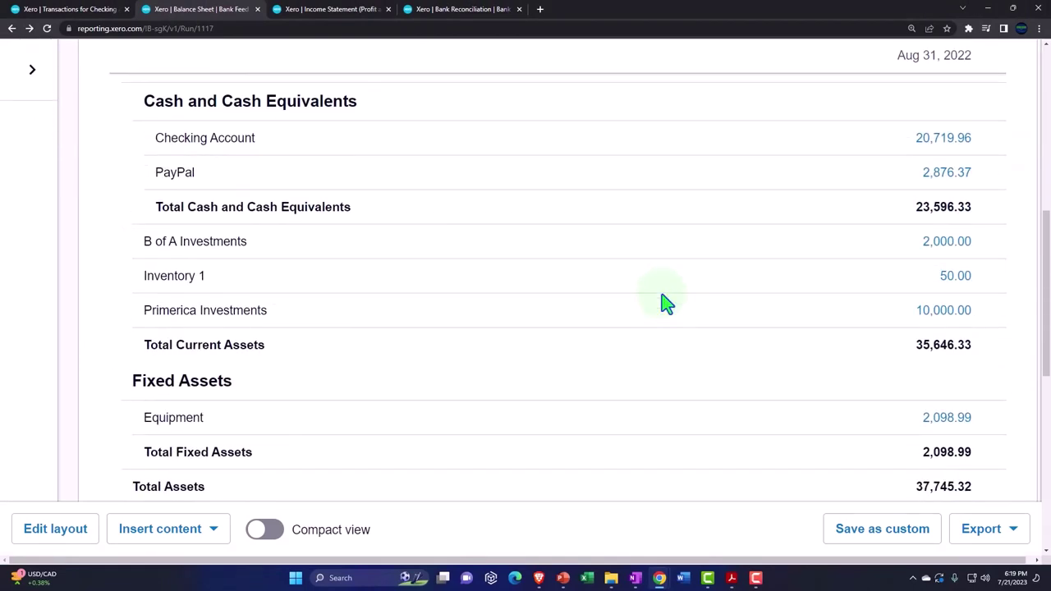
pyautogui.scroll(-3, 846, 345)
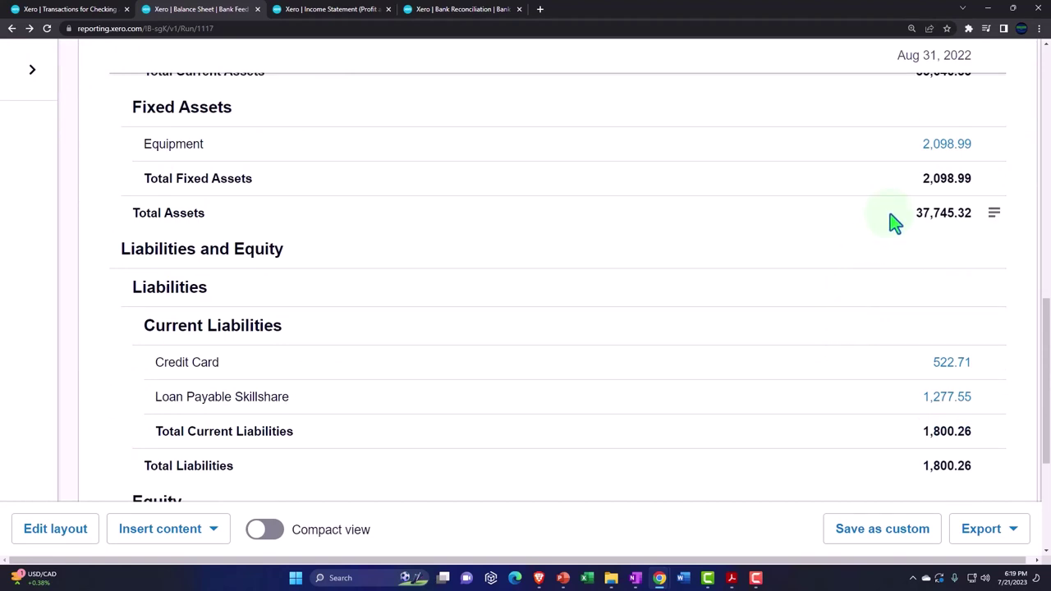
pyautogui.scroll(-3, 895, 222)
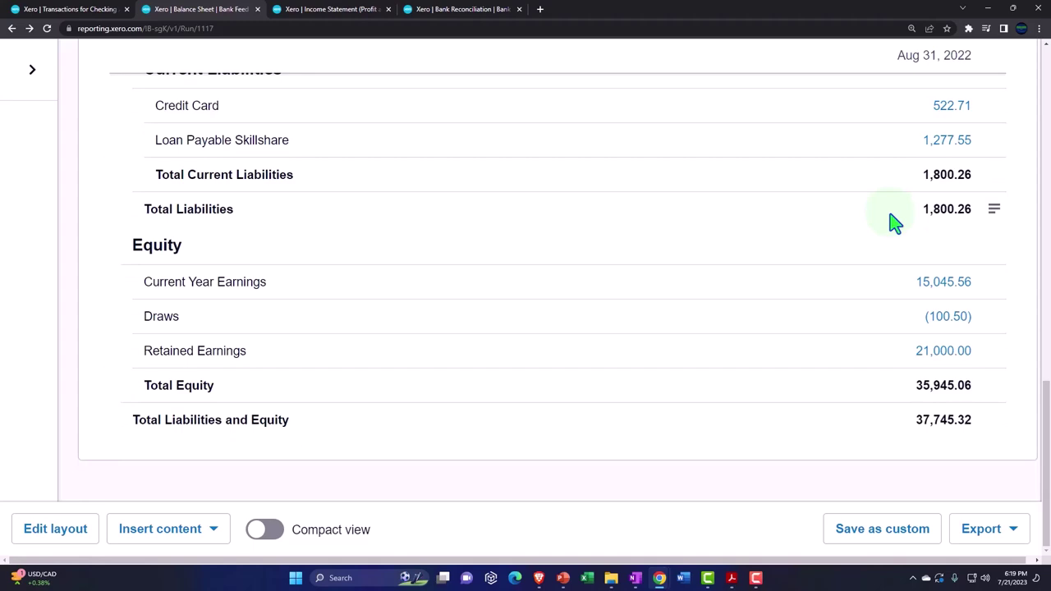